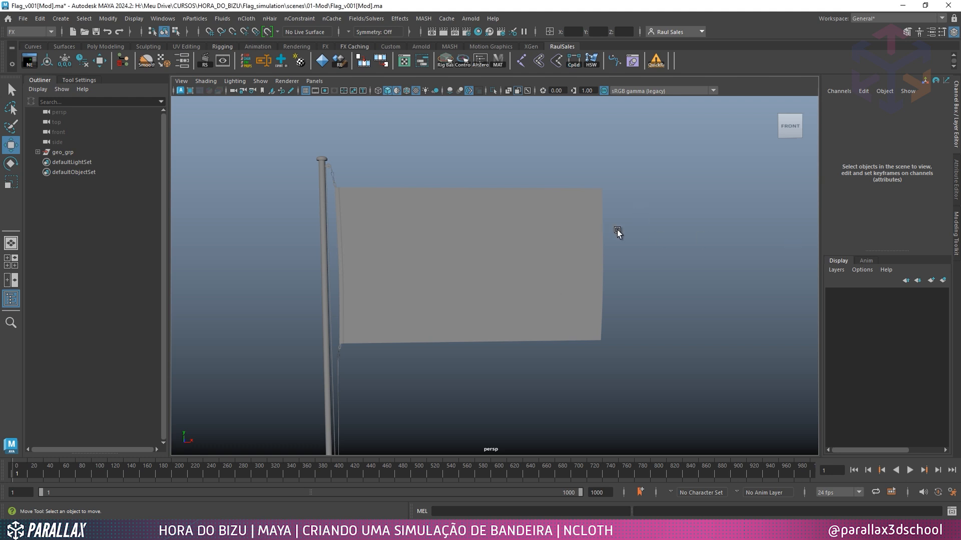
Examine the flag mesh, the pole and the cords from several angles
{"action": "left_click_drag", "start_coordinate": [617, 229], "coordinate": [586, 271], "text": "alt"}
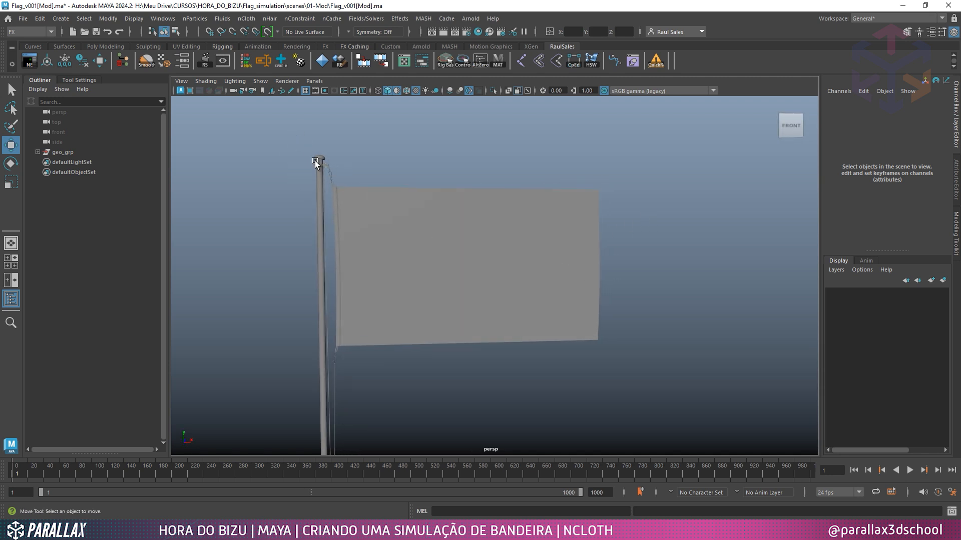
{"action": "left_click", "coordinate": [315, 161]}
{"action": "left_click", "coordinate": [448, 235]}
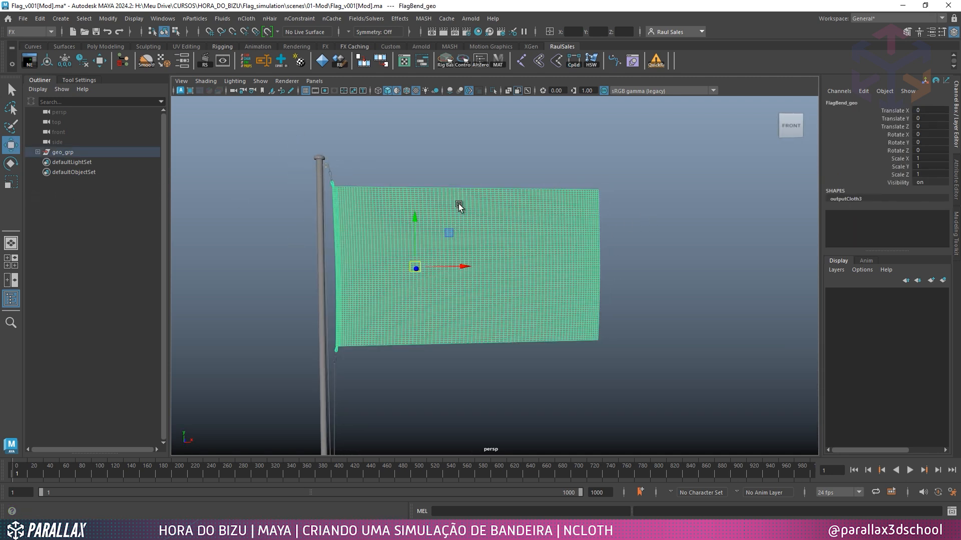
{"action": "left_click_drag", "start_coordinate": [567, 136], "coordinate": [506, 140], "text": "alt"}
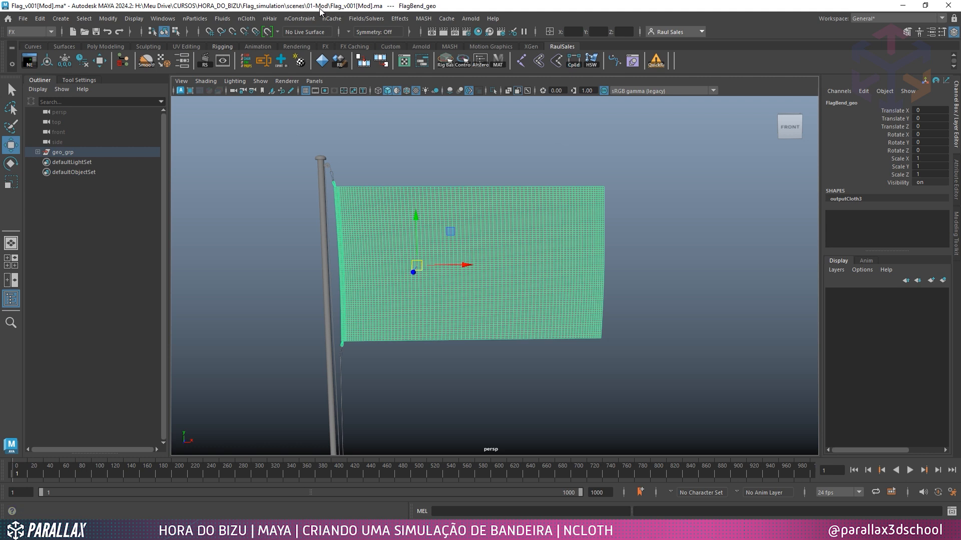
{"action": "left_click", "coordinate": [632, 354]}
{"action": "left_click_drag", "start_coordinate": [633, 355], "coordinate": [487, 343], "text": "alt"}
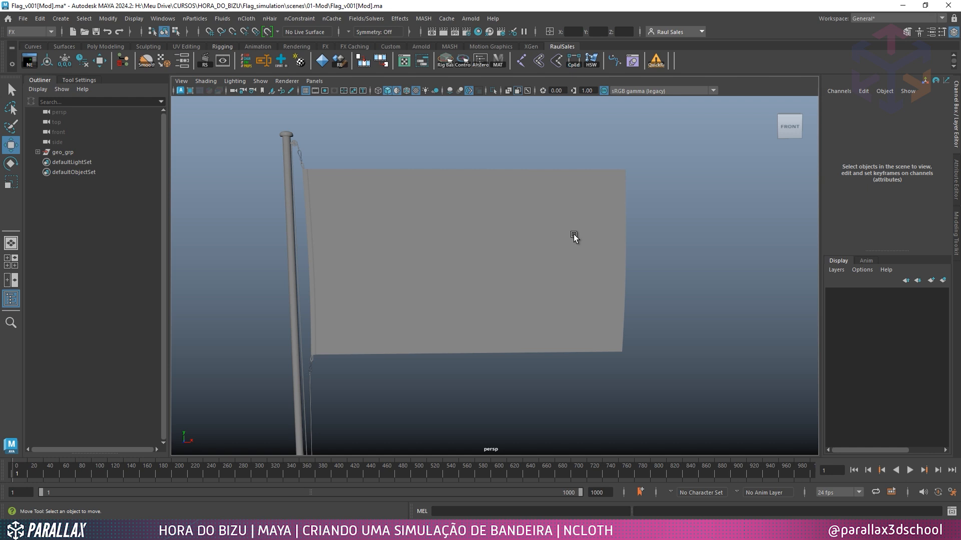
{"action": "left_click_drag", "start_coordinate": [663, 268], "coordinate": [440, 356], "text": "alt"}
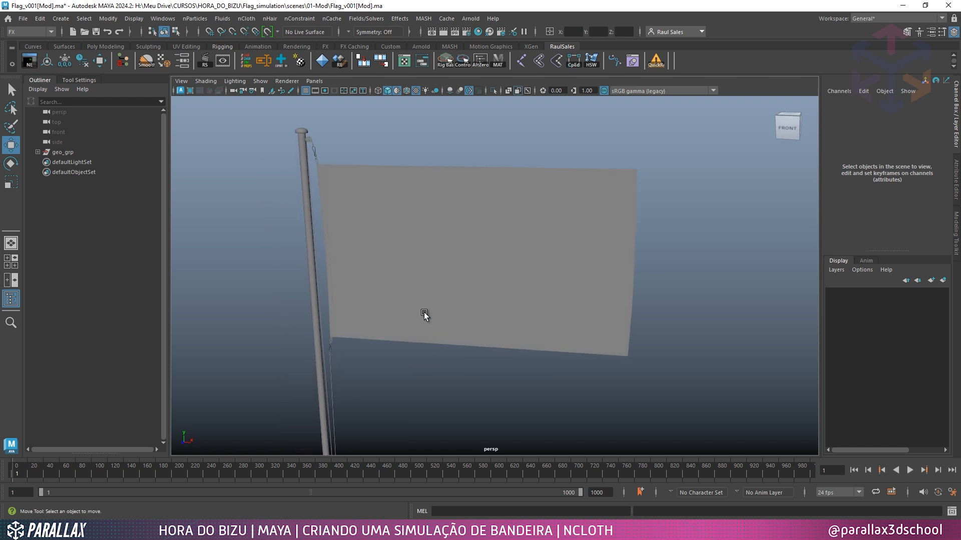
{"action": "left_click_drag", "start_coordinate": [423, 312], "coordinate": [435, 281], "text": "alt"}
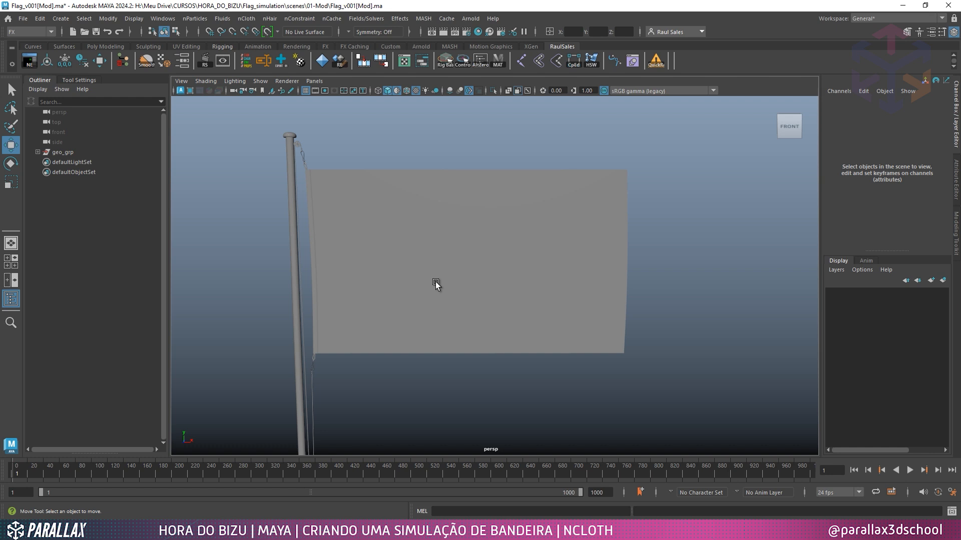
Start saving the scene under a new name and create and enter a "02-VFX" folder inside the project's scenes folder
{"action": "left_click", "coordinate": [25, 19]}
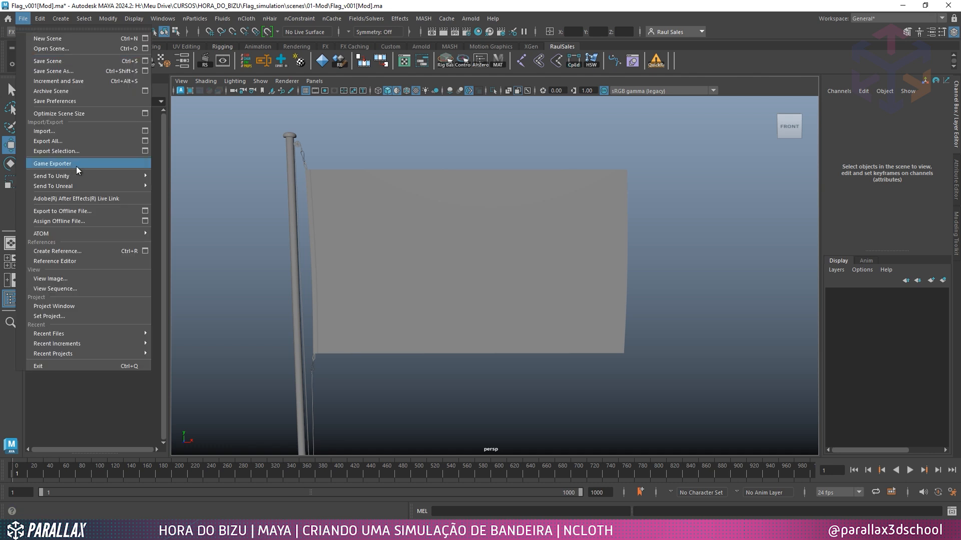
{"action": "left_click", "coordinate": [85, 71]}
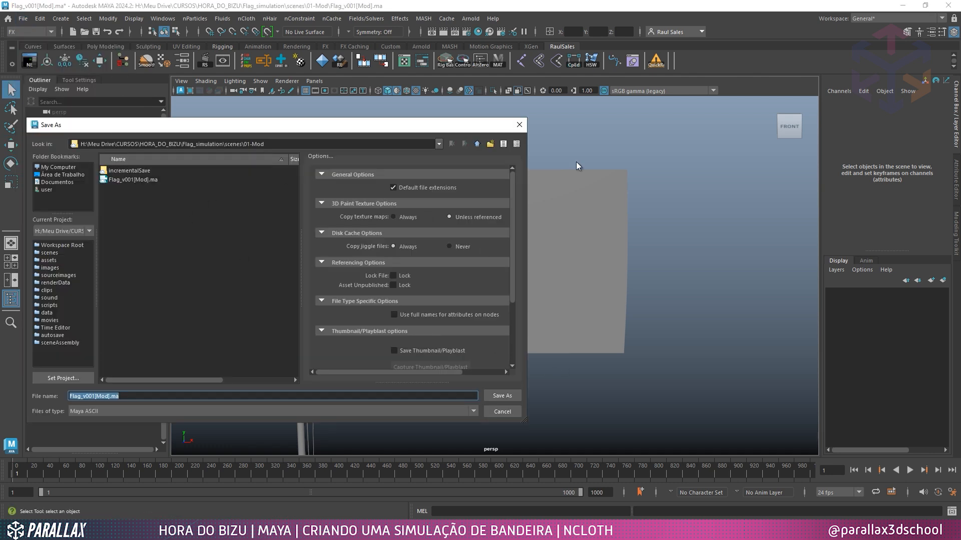
{"action": "left_click", "coordinate": [480, 143]}
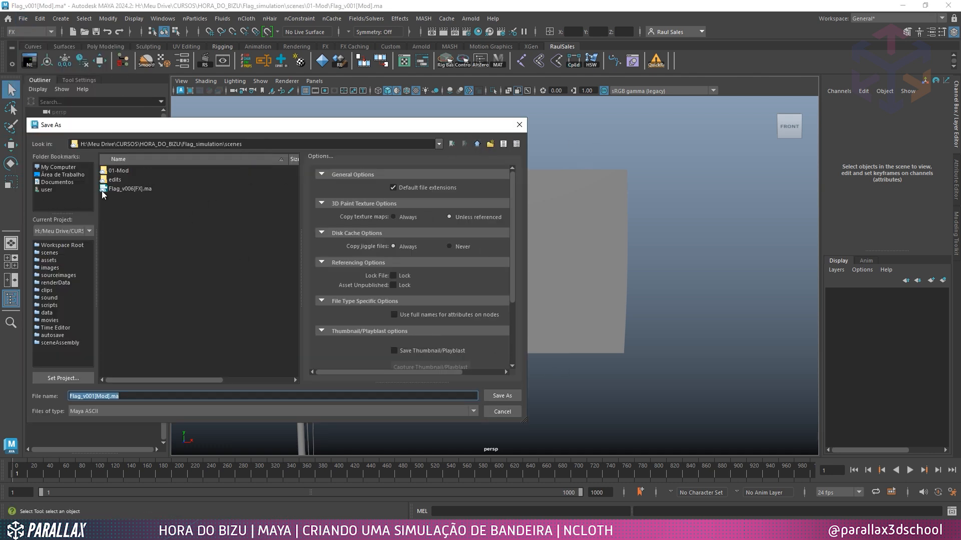
{"action": "left_click", "coordinate": [490, 145]}
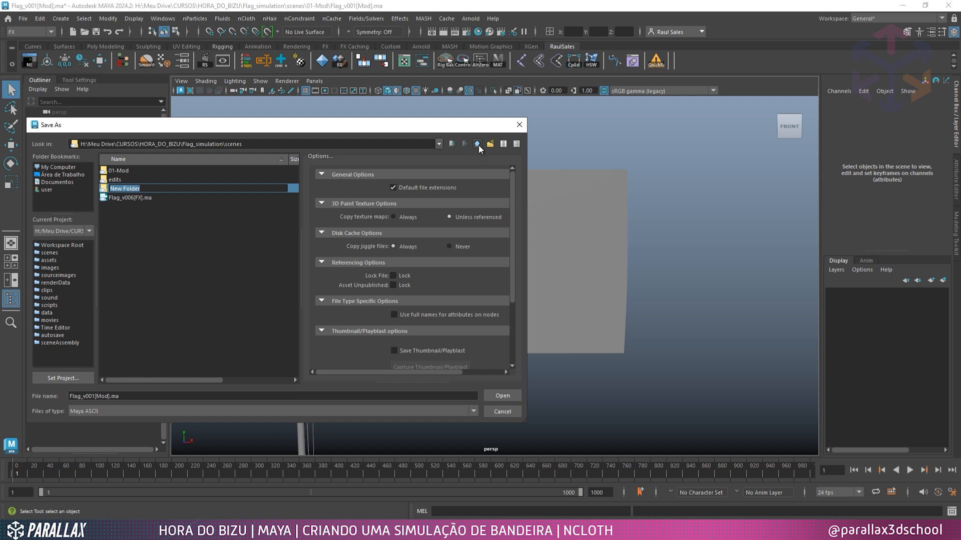
{"action": "type", "text": "02-VFX"}
{"action": "key", "text": "Return"}
{"action": "key", "text": "Return"}
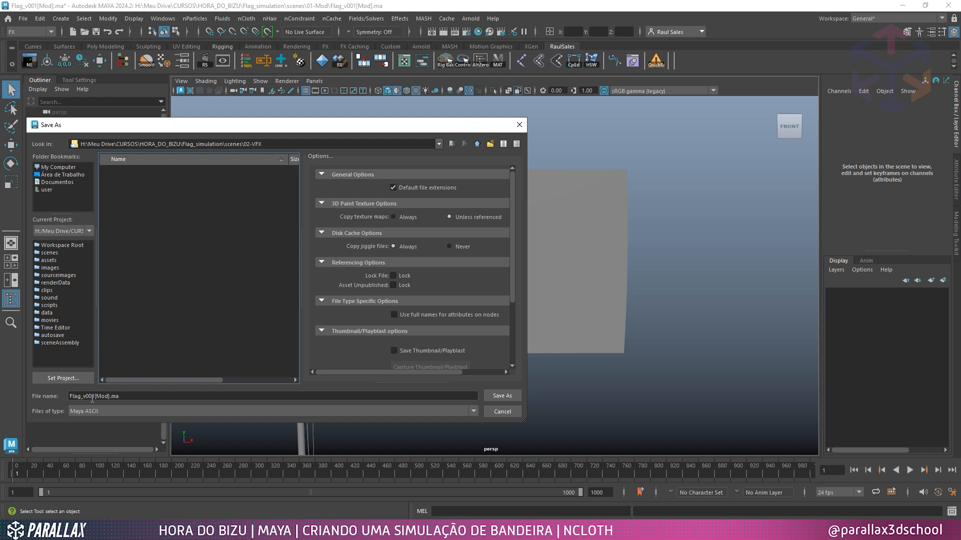
Save the scene in the 02-VFX folder as Flag_v001[VFX].ma
{"action": "left_click", "coordinate": [93, 396]}
{"action": "left_click_drag", "start_coordinate": [109, 396], "coordinate": [93, 396]}
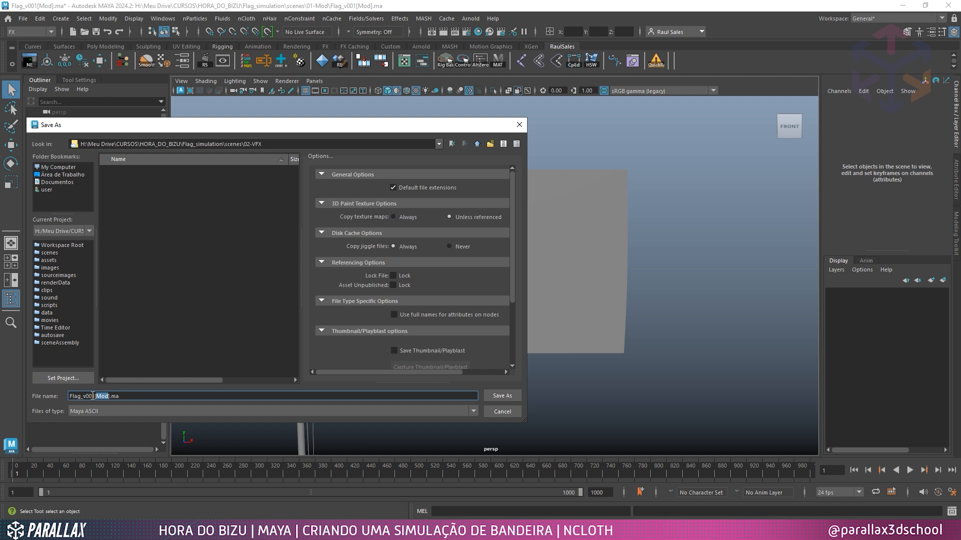
{"action": "type", "text": "VFX"}
{"action": "key", "text": "Return"}
{"action": "key", "text": "w"}
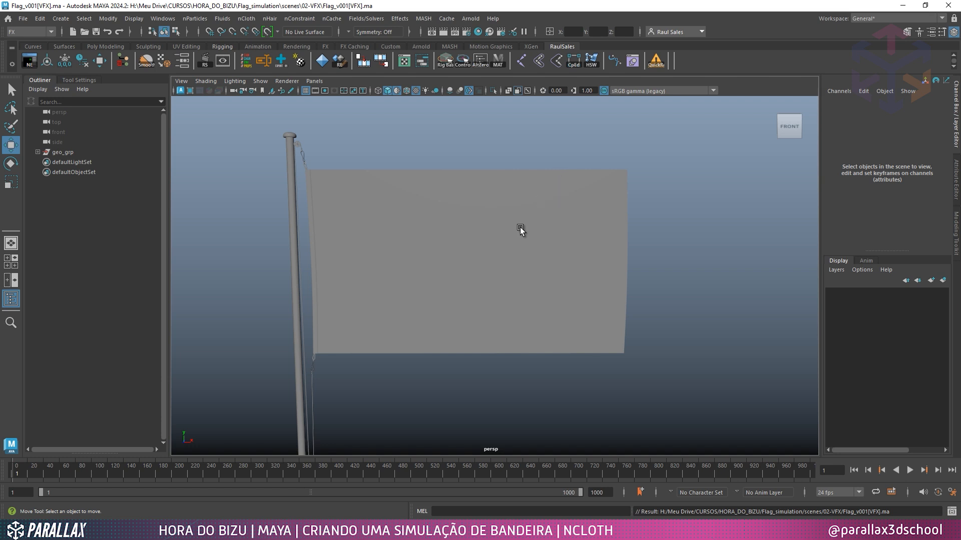
Turn the flag mesh into an nCloth object, working in the FX toolset
{"action": "left_click", "coordinate": [452, 156]}
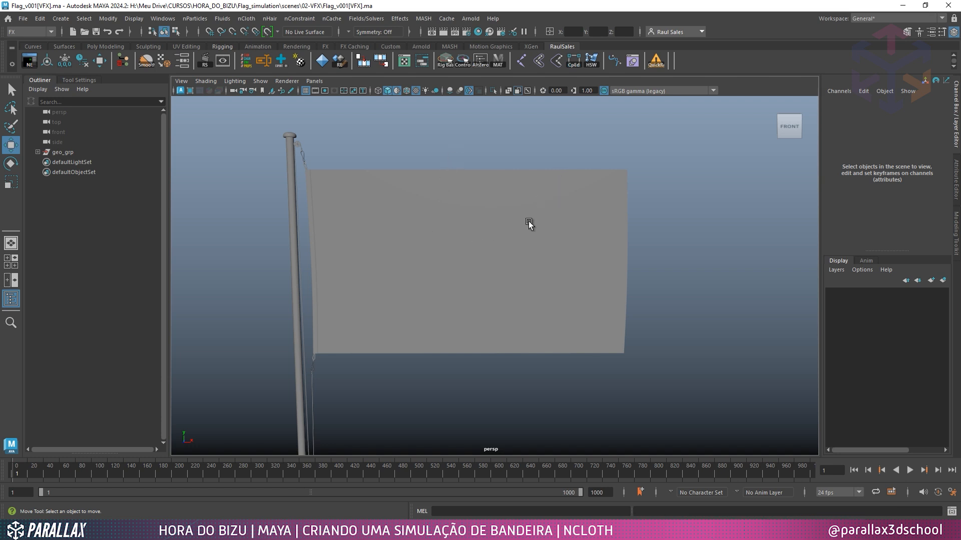
{"action": "left_click", "coordinate": [467, 209]}
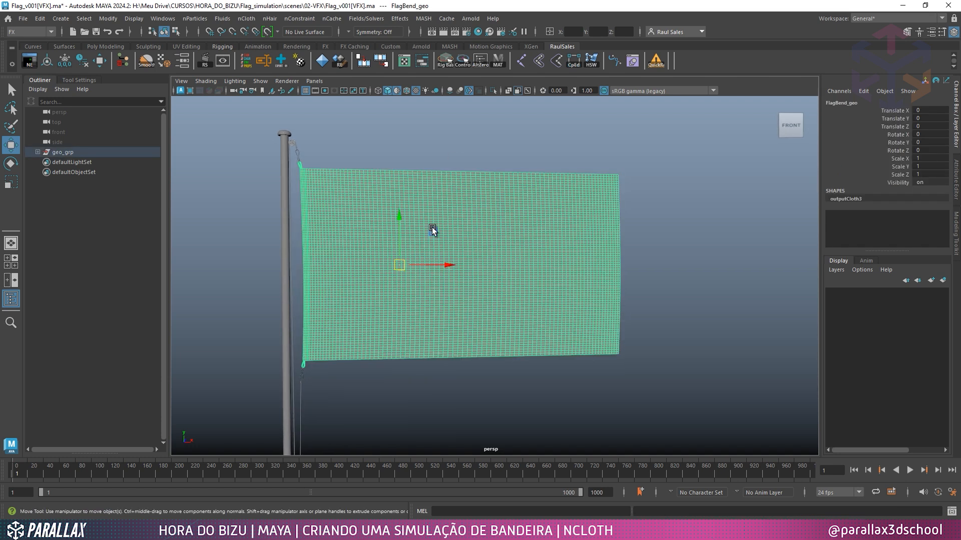
{"action": "left_click_drag", "start_coordinate": [499, 316], "coordinate": [496, 320], "text": "alt"}
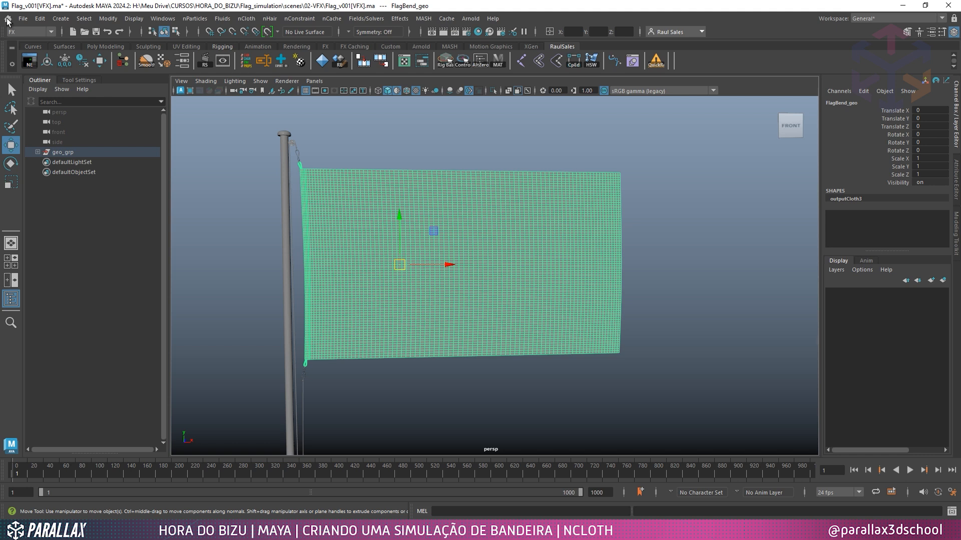
{"action": "left_click", "coordinate": [50, 32]}
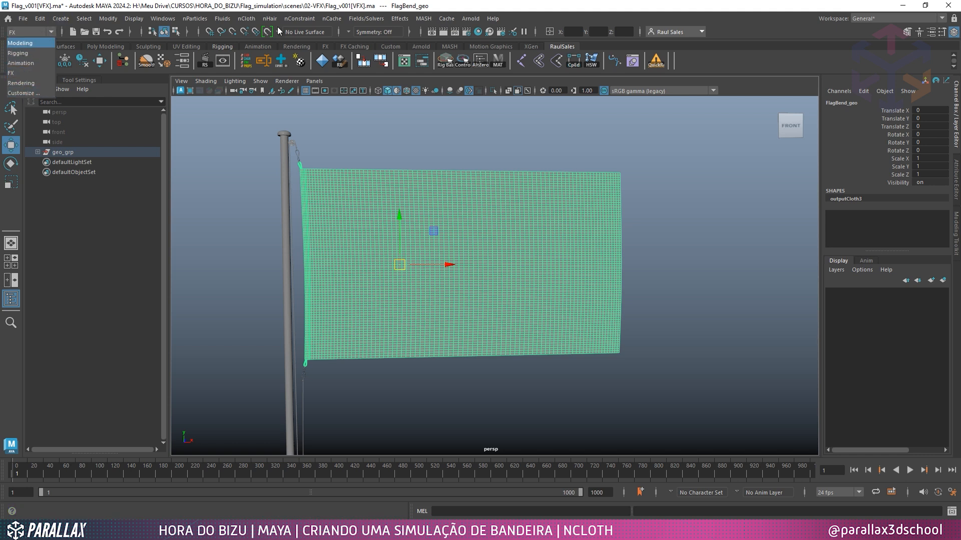
{"action": "left_click", "coordinate": [16, 74]}
{"action": "left_click", "coordinate": [50, 33]}
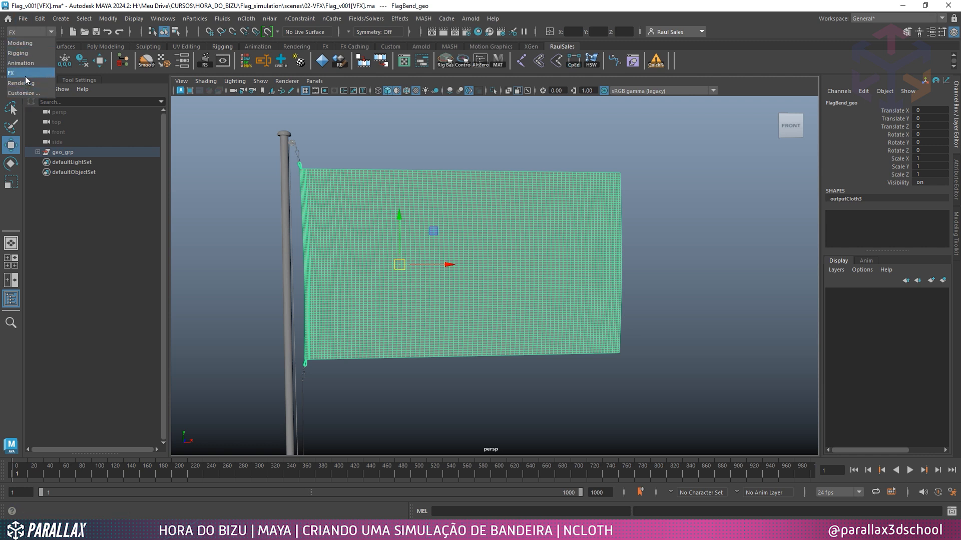
{"action": "left_click", "coordinate": [26, 77]}
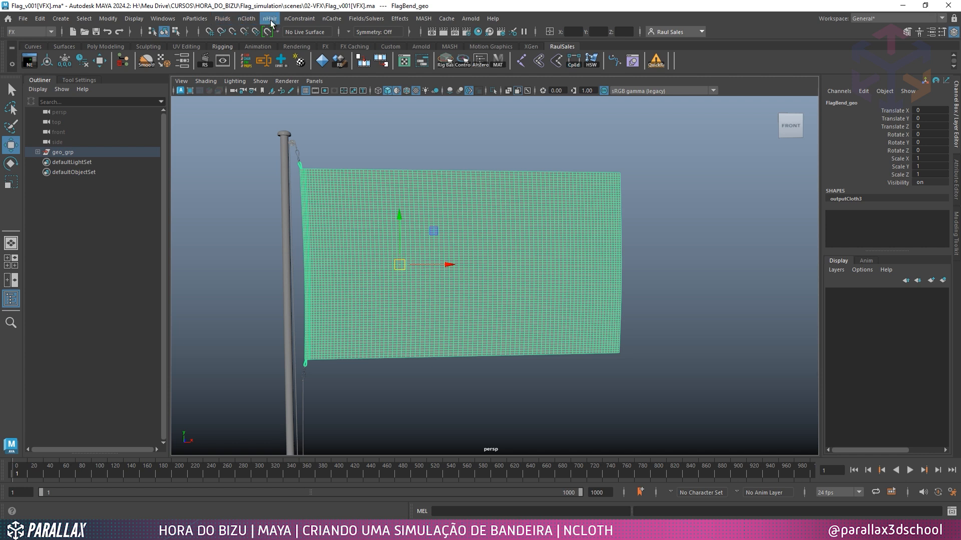
{"action": "left_click", "coordinate": [250, 20]}
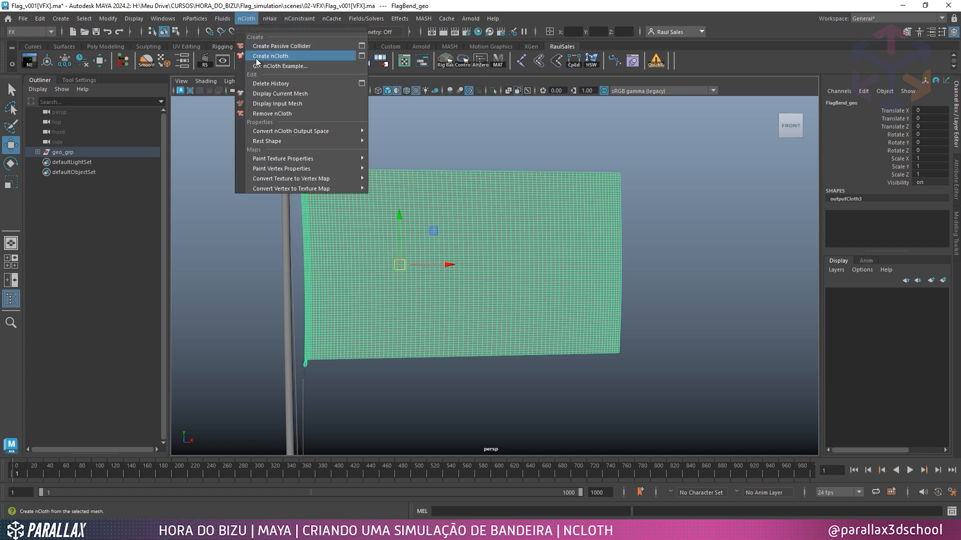
{"action": "left_click", "coordinate": [283, 56]}
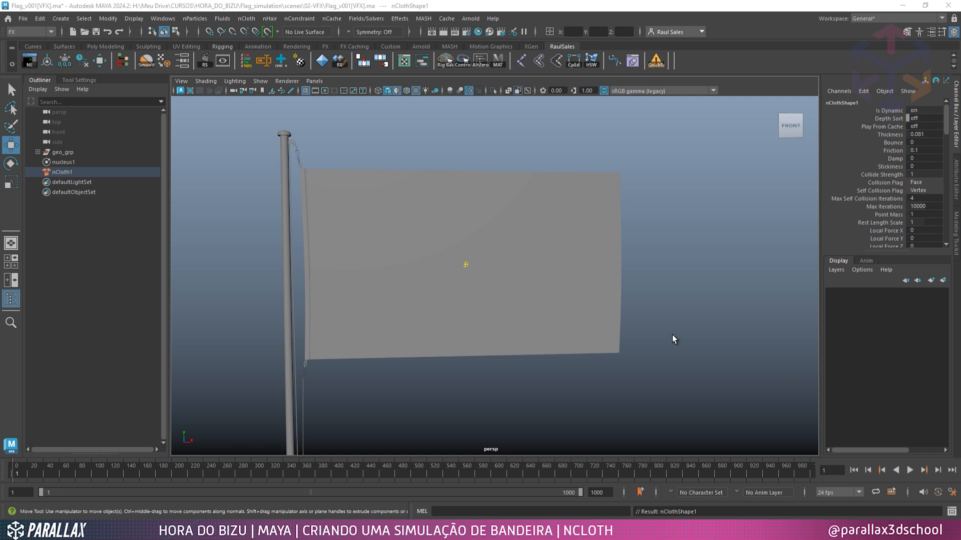
Group nCloth1 and nucleus1, rename the group VFX_grp and expand it
{"action": "left_click", "coordinate": [63, 164]}
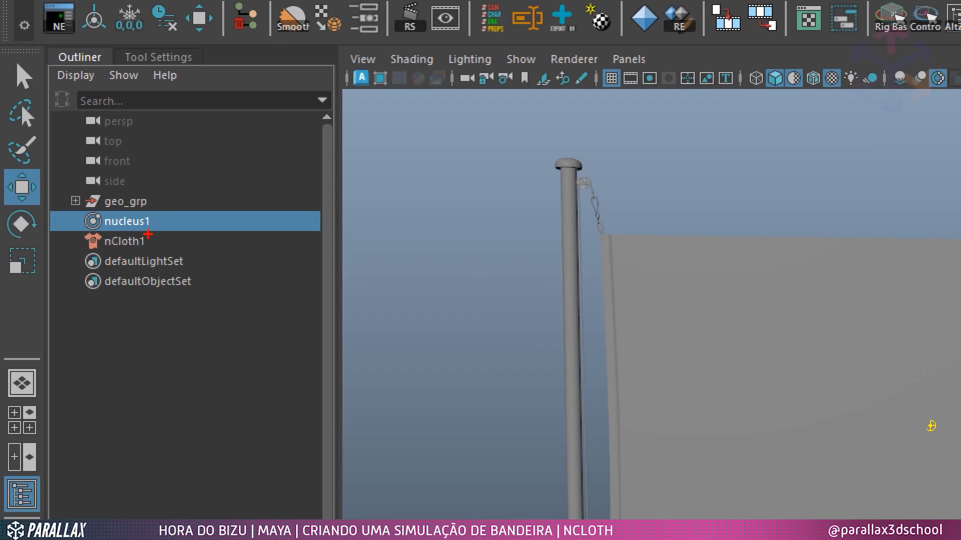
{"action": "left_click_drag", "start_coordinate": [162, 219], "coordinate": [291, 162]}
{"action": "left_click_drag", "start_coordinate": [170, 244], "coordinate": [298, 269]}
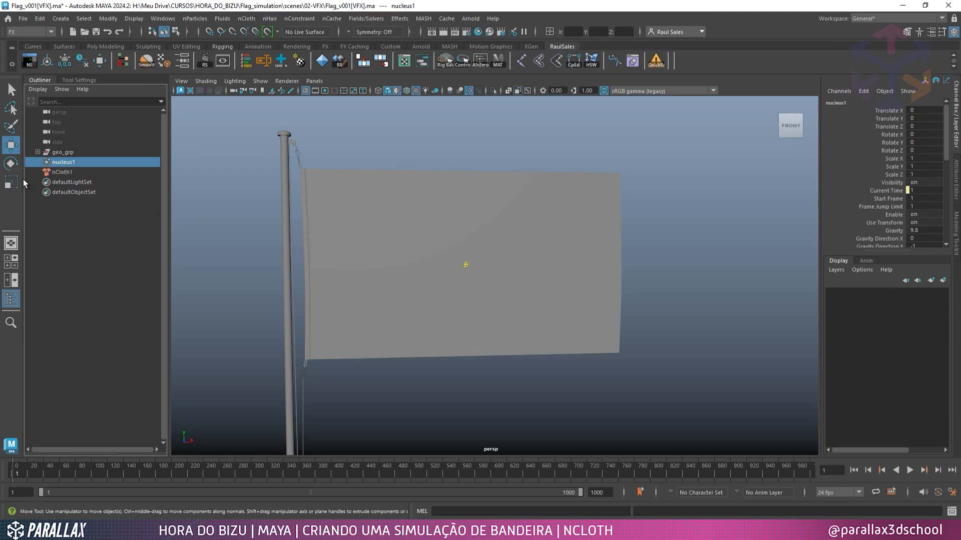
{"action": "left_click", "coordinate": [74, 170]}
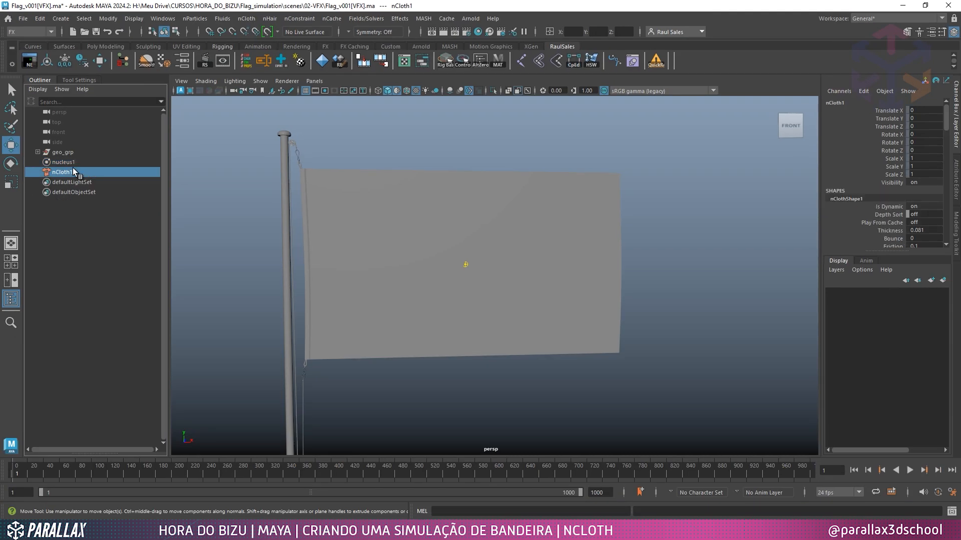
{"action": "left_click", "coordinate": [73, 164], "text": "ctrl"}
{"action": "key", "text": "ctrl+g"}
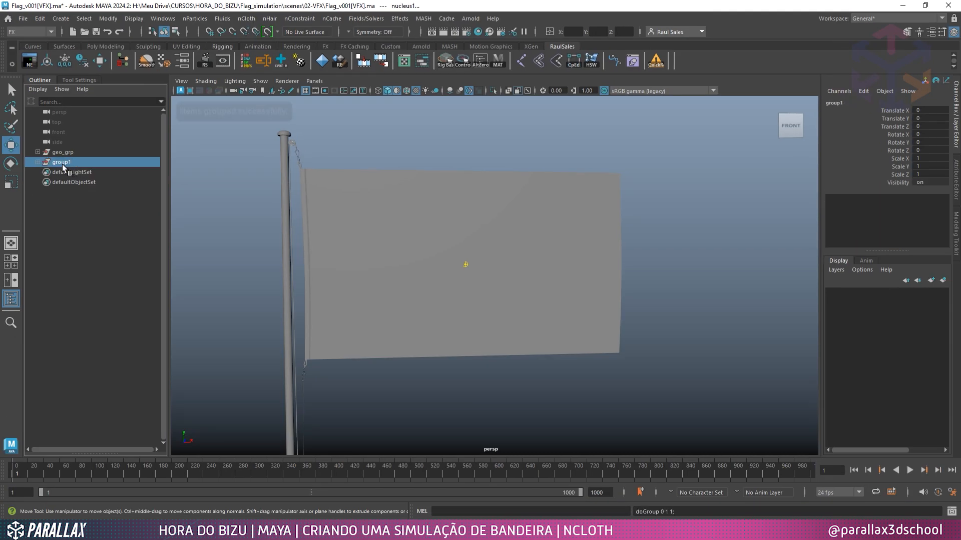
{"action": "double_click", "coordinate": [60, 163]}
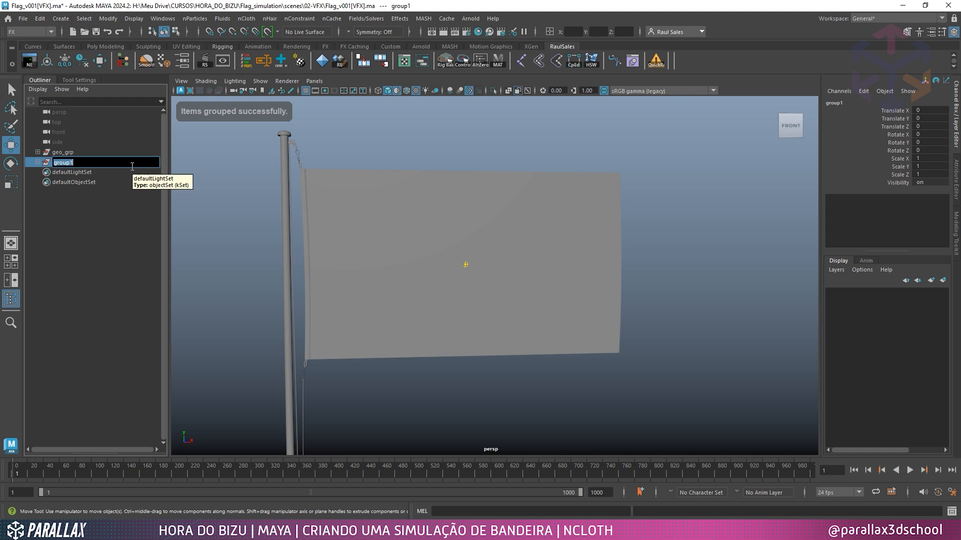
{"action": "type", "text": "VFX_grp"}
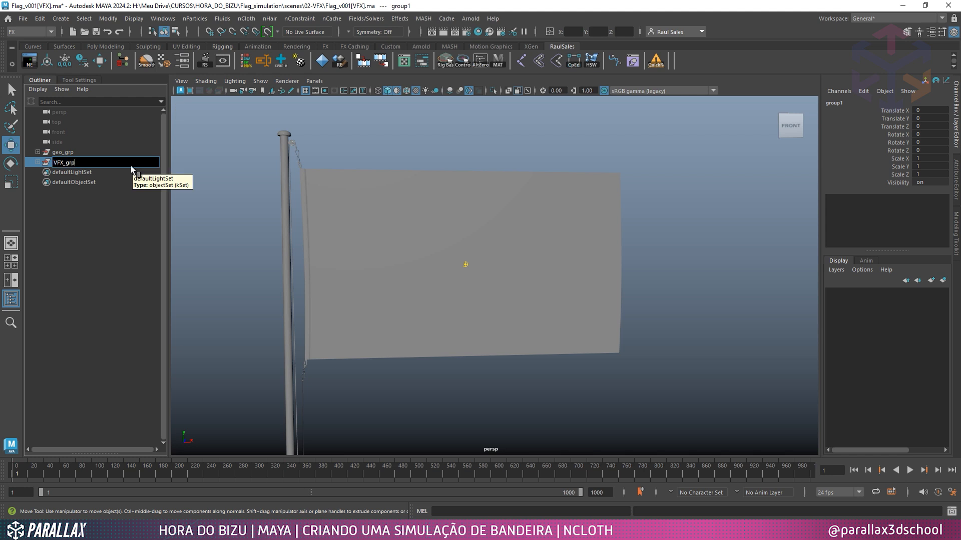
{"action": "key", "text": "Return"}
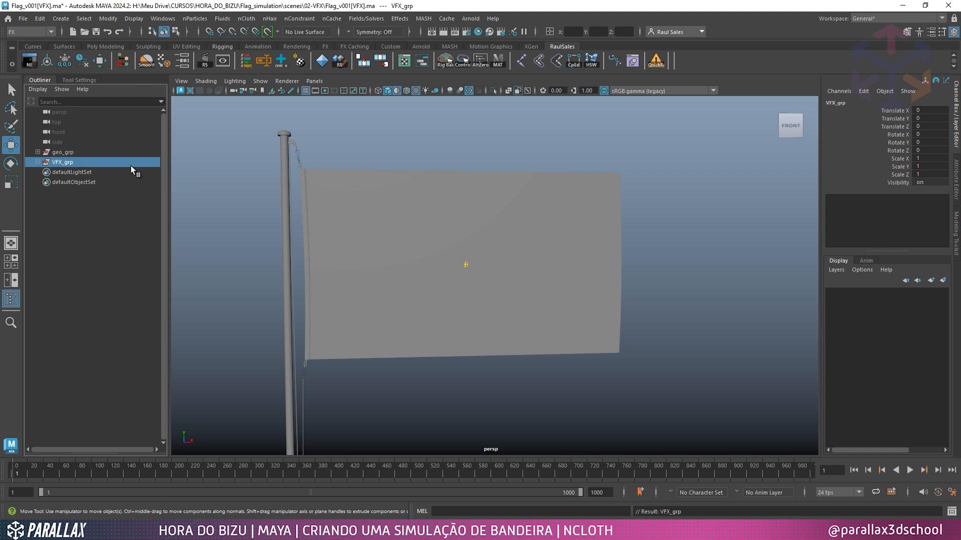
{"action": "left_click", "coordinate": [38, 162]}
Play the simulation to check how the flag falls, stop it and return to frame 1
{"action": "left_click", "coordinate": [648, 268]}
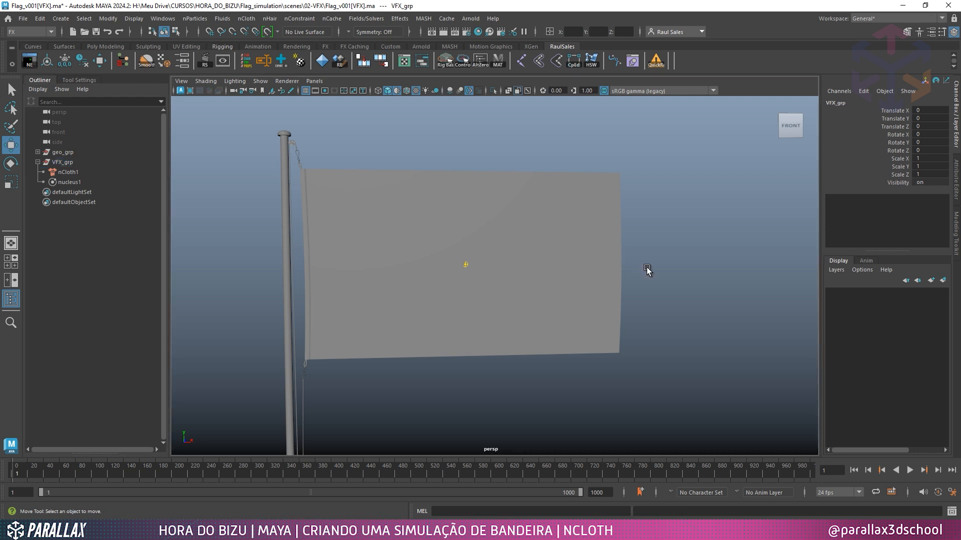
{"action": "scroll", "coordinate": [652, 283], "scroll_direction": "down", "scroll_amount": 1}
{"action": "left_click_drag", "start_coordinate": [652, 283], "coordinate": [628, 281], "text": "alt"}
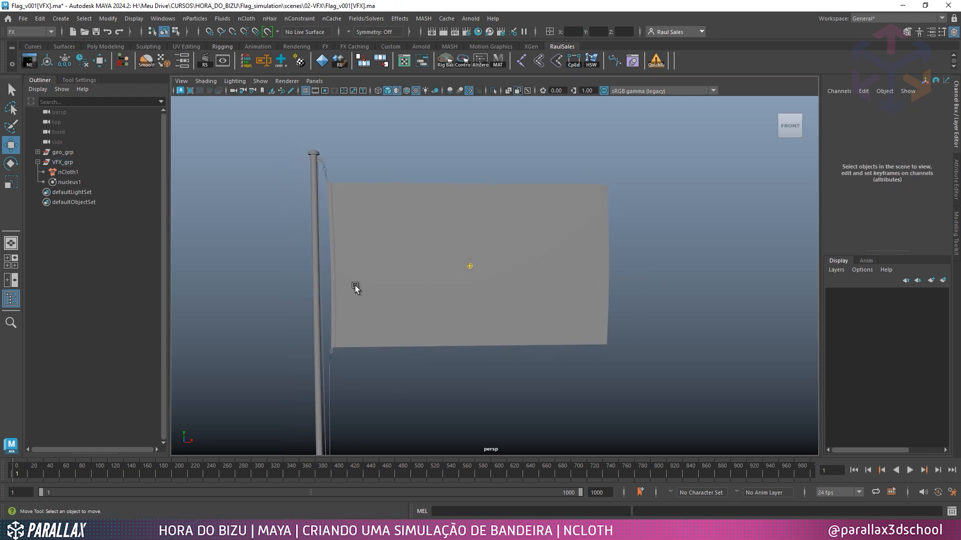
{"action": "left_click", "coordinate": [909, 471]}
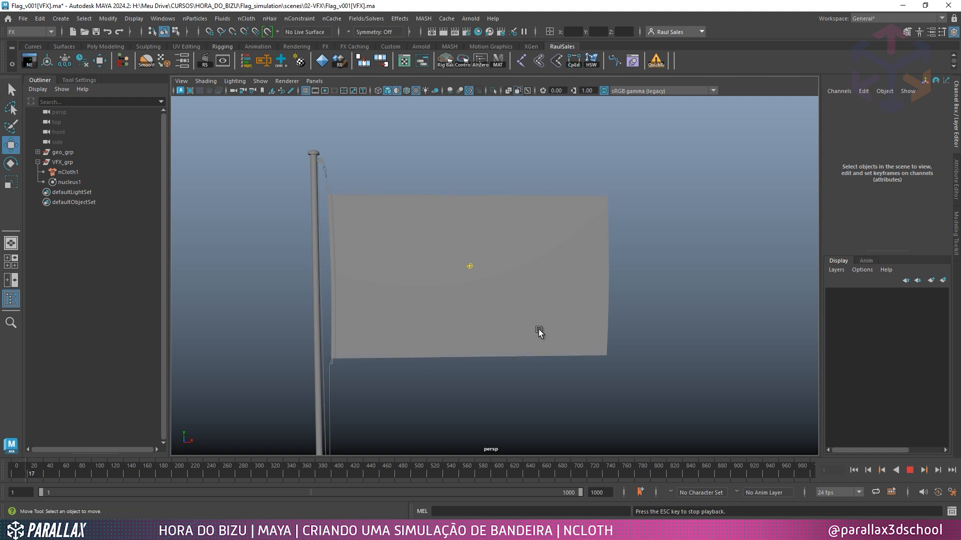
{"action": "left_click", "coordinate": [911, 471]}
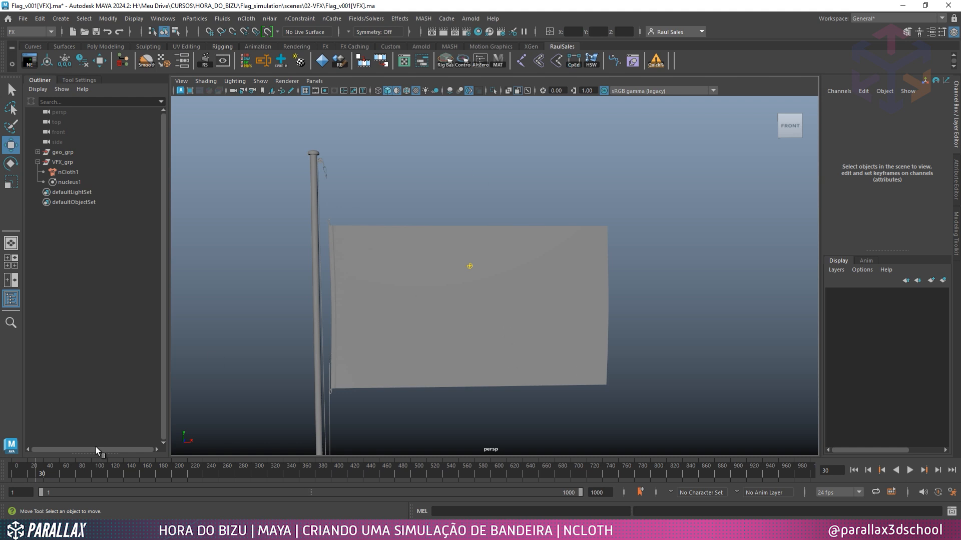
{"action": "left_click", "coordinate": [14, 479]}
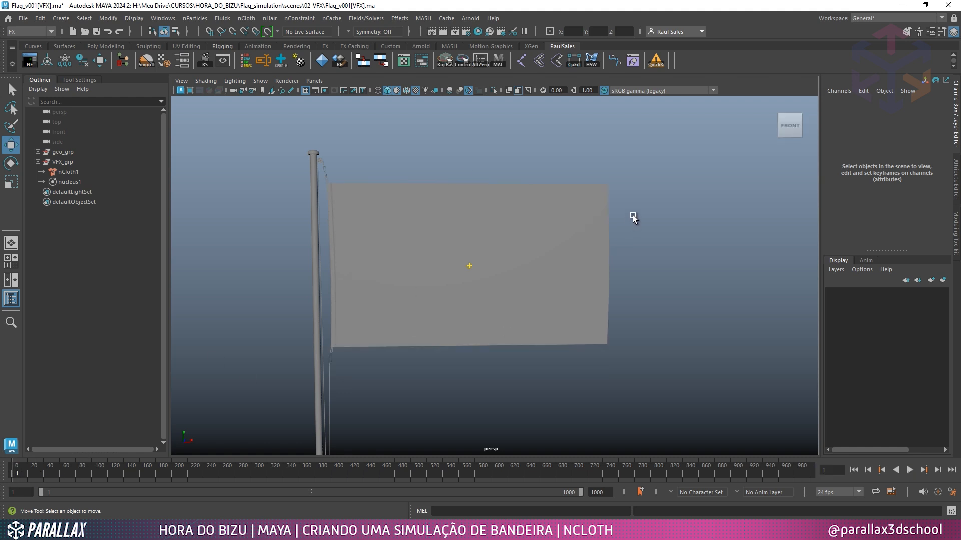
Select the flag mesh and switch it to vertex selection mode
{"action": "left_click", "coordinate": [493, 227]}
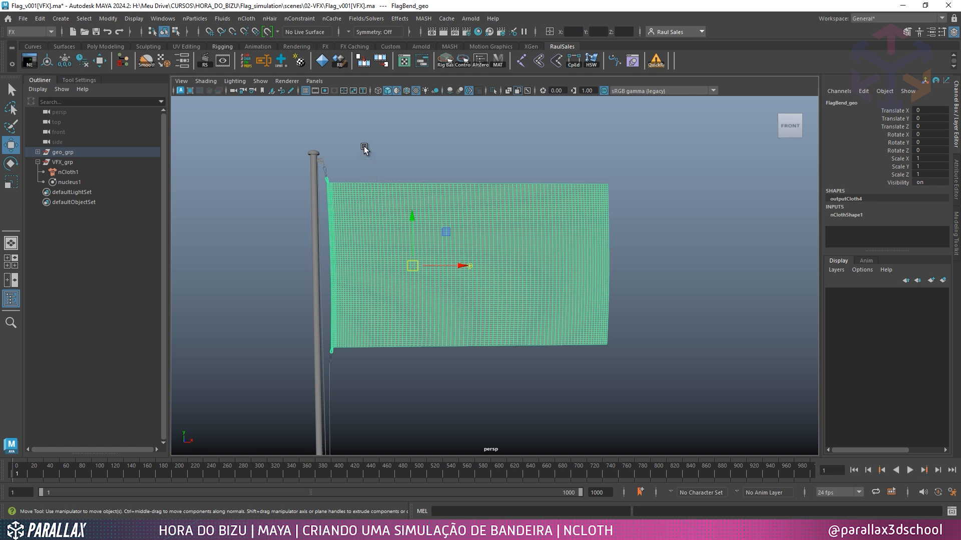
{"action": "right_click_drag", "start_coordinate": [370, 197], "coordinate": [326, 198]}
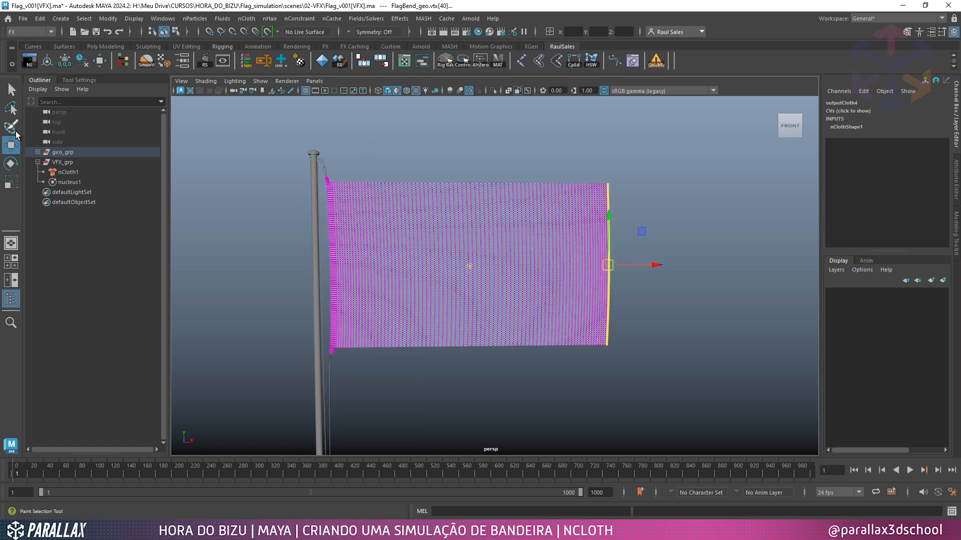
{"action": "left_click", "coordinate": [11, 108]}
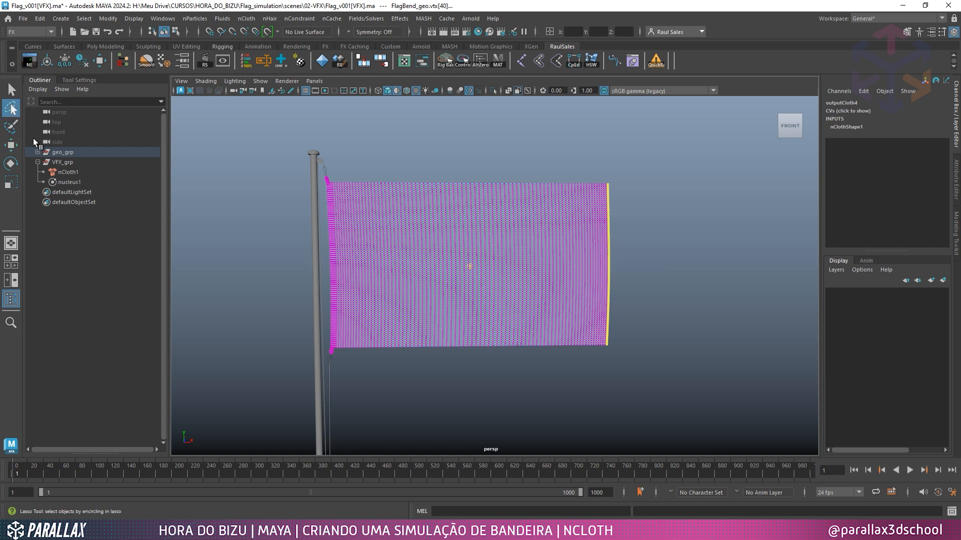
{"action": "left_click_drag", "start_coordinate": [352, 287], "coordinate": [349, 278], "text": "alt"}
{"action": "mouse_move", "coordinate": [304, 215]}
{"action": "left_mouse_down"}
{"action": "mouse_move", "coordinate": [294, 228]}
{"action": "mouse_move", "coordinate": [302, 377]}
{"action": "mouse_move", "coordinate": [325, 371]}
{"action": "mouse_move", "coordinate": [343, 348]}
{"action": "mouse_move", "coordinate": [338, 158]}
{"action": "left_mouse_up"}
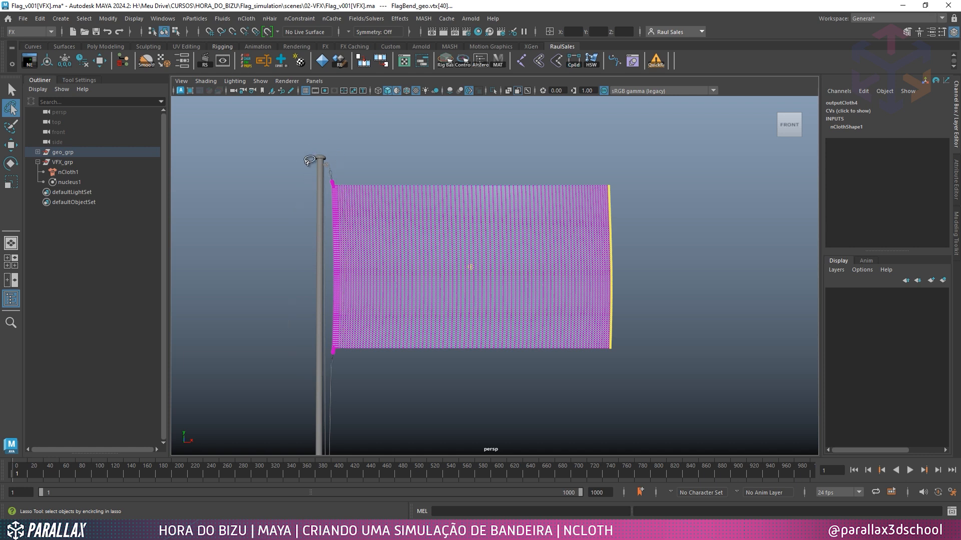
{"action": "left_click", "coordinate": [11, 89]}
{"action": "right_click", "coordinate": [425, 240]}
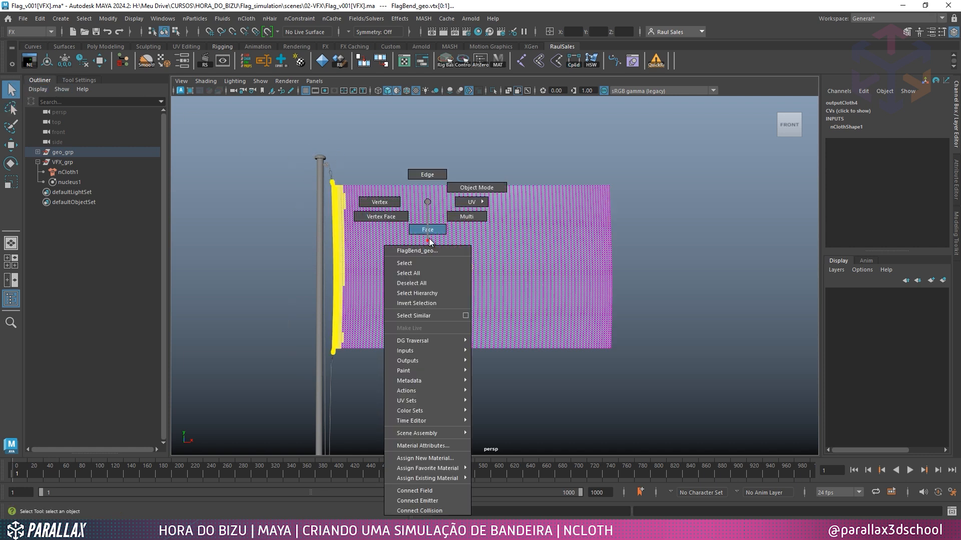
{"action": "right_click_drag", "start_coordinate": [372, 201], "coordinate": [381, 212]}
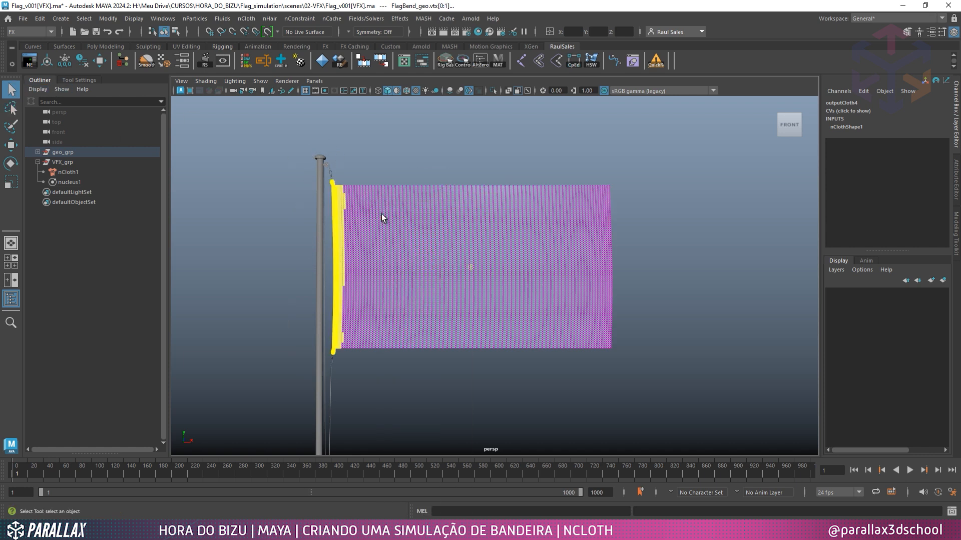
{"action": "left_click", "coordinate": [383, 213]}
Select the columns of flag vertices along the edge beside the pole and inspect the selection up close
{"action": "left_click", "coordinate": [270, 137]}
{"action": "mouse_move", "coordinate": [270, 136]}
{"action": "left_mouse_down"}
{"action": "mouse_move", "coordinate": [290, 313]}
{"action": "mouse_move", "coordinate": [337, 395]}
{"action": "left_mouse_up"}
{"action": "right_click_drag", "start_coordinate": [350, 199], "coordinate": [380, 230], "text": "alt"}
{"action": "middle_click_drag", "start_coordinate": [380, 230], "coordinate": [566, 250], "text": "alt"}
{"action": "scroll", "coordinate": [566, 250], "scroll_direction": "up", "scroll_amount": 4}
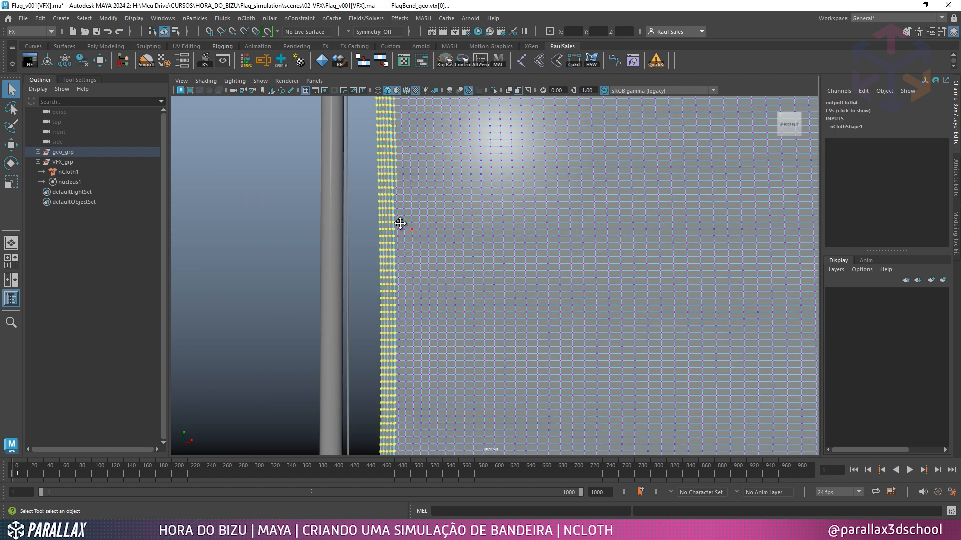
{"action": "middle_click_drag", "start_coordinate": [401, 223], "coordinate": [476, 316], "text": "alt"}
{"action": "scroll", "coordinate": [470, 306], "scroll_direction": "up", "scroll_amount": 3}
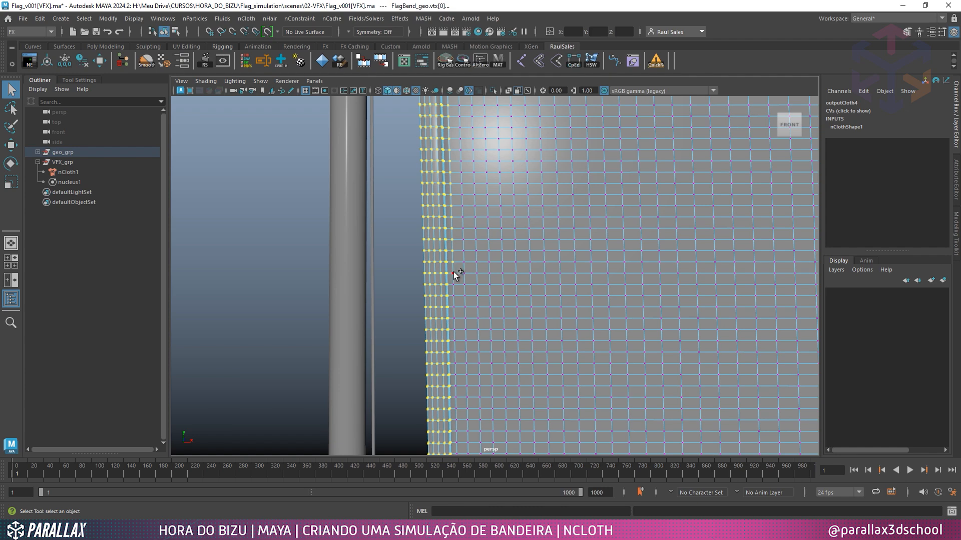
{"action": "scroll", "coordinate": [480, 134], "scroll_direction": "down", "scroll_amount": 6}
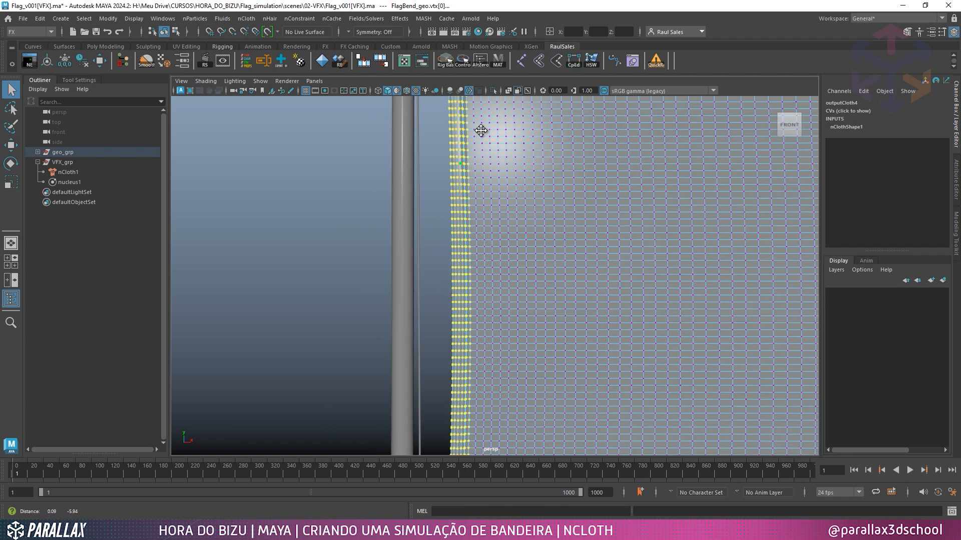
{"action": "left_click_drag", "start_coordinate": [493, 350], "coordinate": [350, 240], "text": "alt"}
{"action": "scroll", "coordinate": [439, 261], "scroll_direction": "down", "scroll_amount": 3}
{"action": "middle_click_drag", "start_coordinate": [350, 240], "coordinate": [304, 233], "text": "alt"}
{"action": "left_click_drag", "start_coordinate": [304, 233], "coordinate": [355, 288], "text": "alt"}
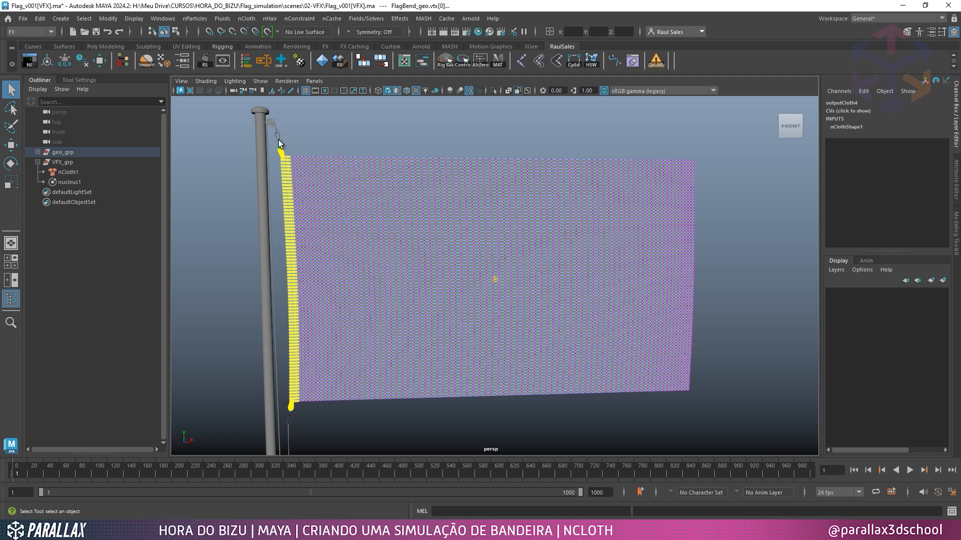
Add the mast to the vertex selection and attach the flag edge to it with an nConstraint Transform Constraint
{"action": "left_click", "coordinate": [264, 219], "text": "shift"}
{"action": "mouse_move", "coordinate": [369, 266]}
{"action": "left_mouse_down", "text": "alt"}
{"action": "mouse_move", "coordinate": [360, 278]}
{"action": "mouse_move", "coordinate": [385, 262]}
{"action": "mouse_move", "coordinate": [367, 257]}
{"action": "mouse_move", "coordinate": [370, 249]}
{"action": "left_mouse_up", "text": "alt"}
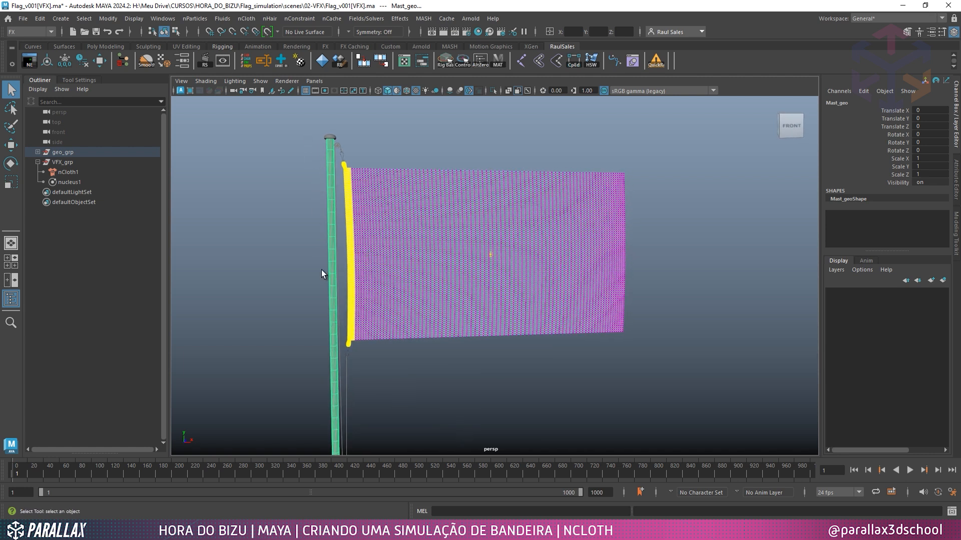
{"action": "left_click", "coordinate": [301, 21]}
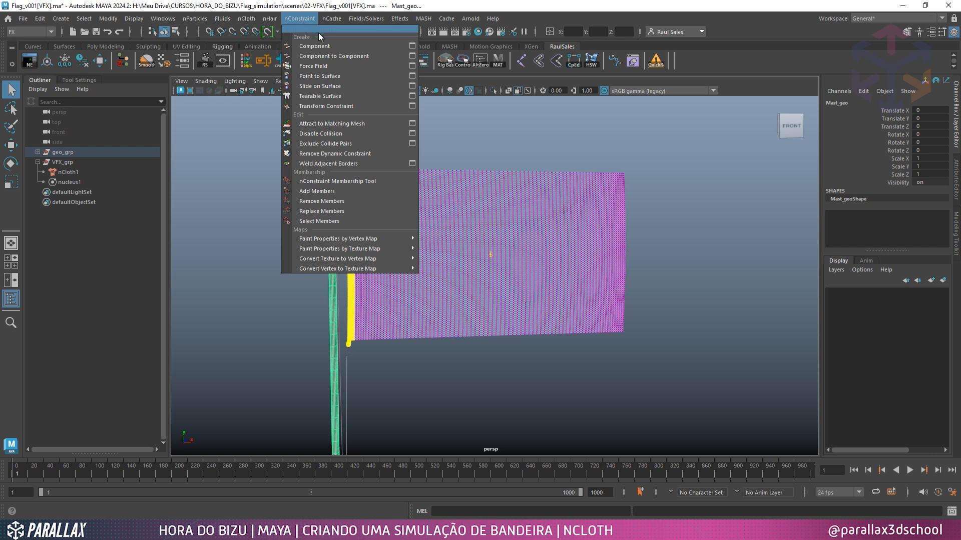
{"action": "left_click", "coordinate": [326, 105]}
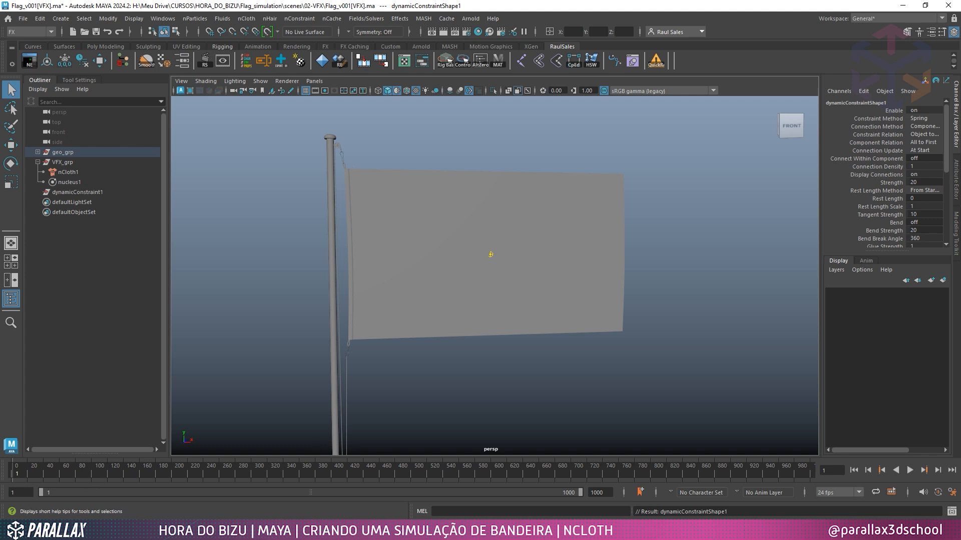
Play the simulation to check how the flag hangs from the mast, stop it and return to frame 1
{"action": "left_click", "coordinate": [909, 470]}
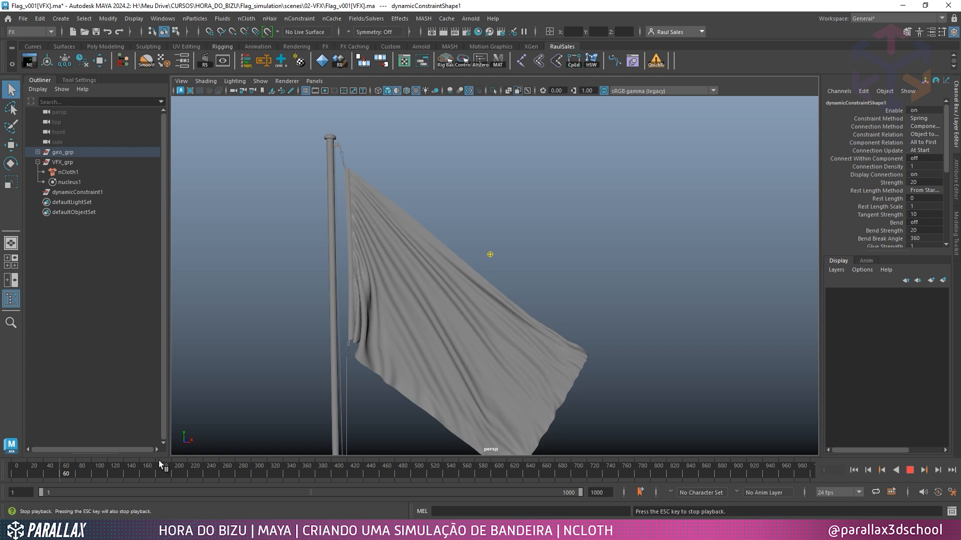
{"action": "key", "text": "Escape"}
{"action": "left_click_drag", "start_coordinate": [45, 471], "coordinate": [17, 472]}
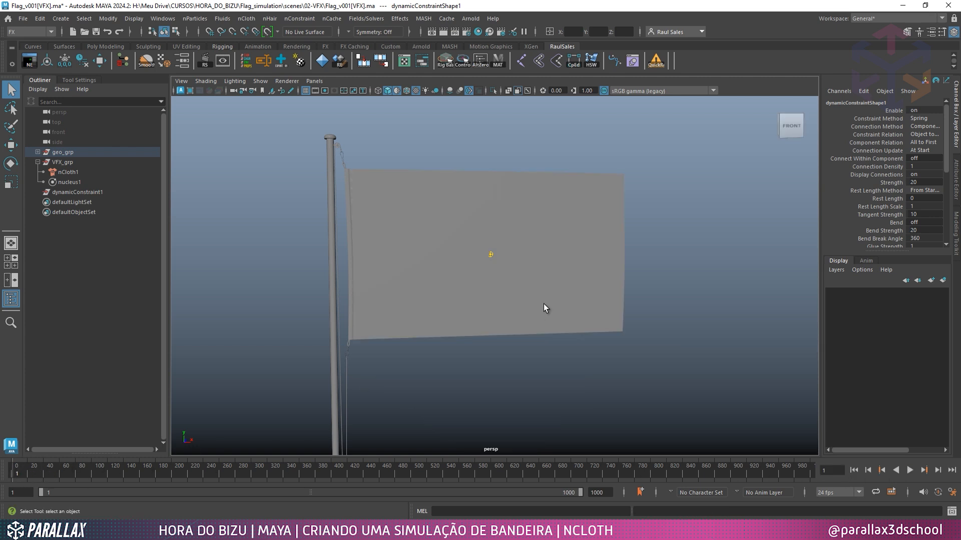
{"action": "left_click_drag", "start_coordinate": [664, 315], "coordinate": [654, 310], "text": "alt"}
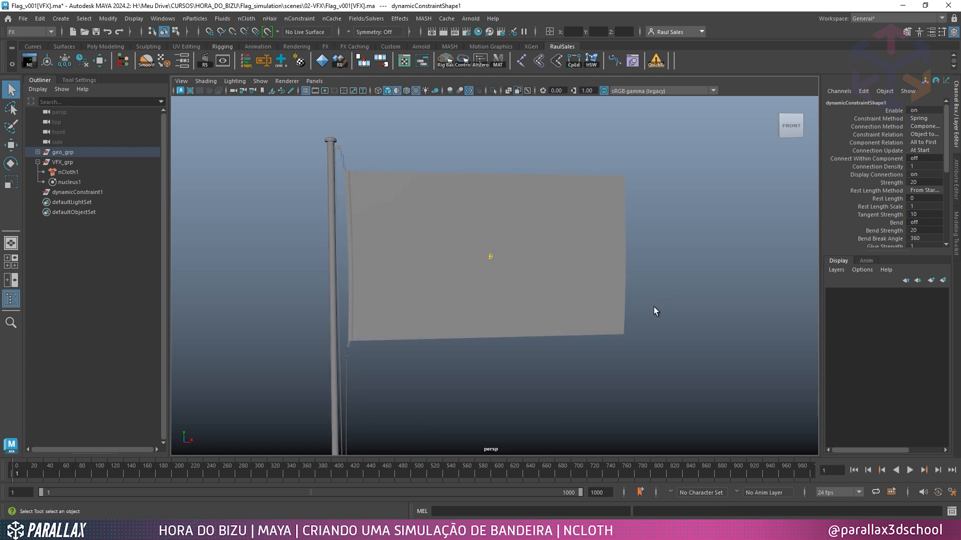
Open the attributes of nucleus1 and set its Wind Speed to 10
{"action": "left_click", "coordinate": [60, 183]}
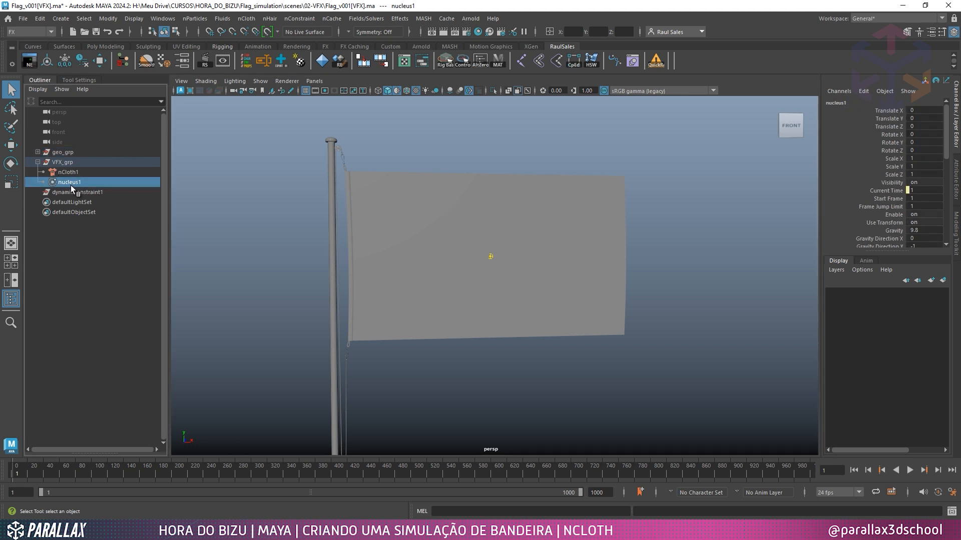
{"action": "left_click", "coordinate": [956, 184]}
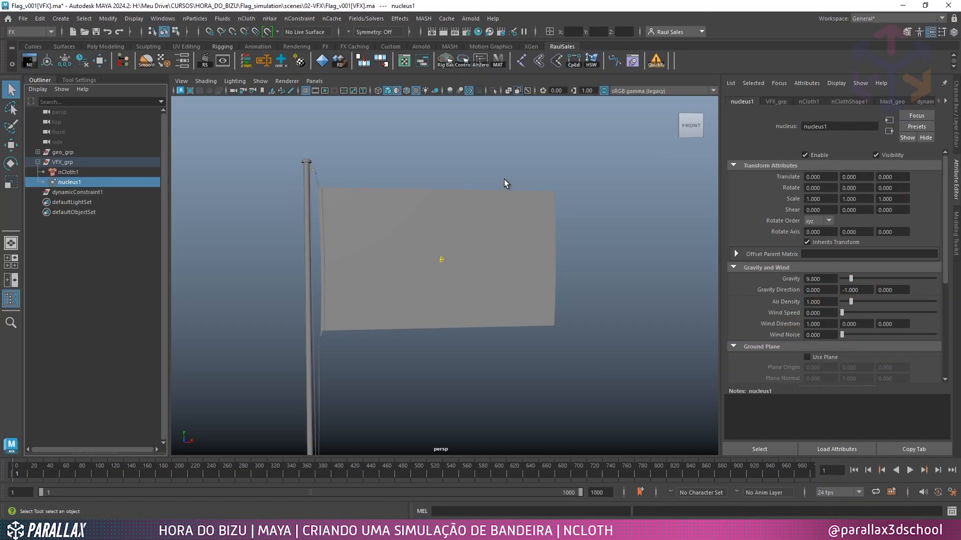
{"action": "left_click_drag", "start_coordinate": [505, 171], "coordinate": [449, 173]}
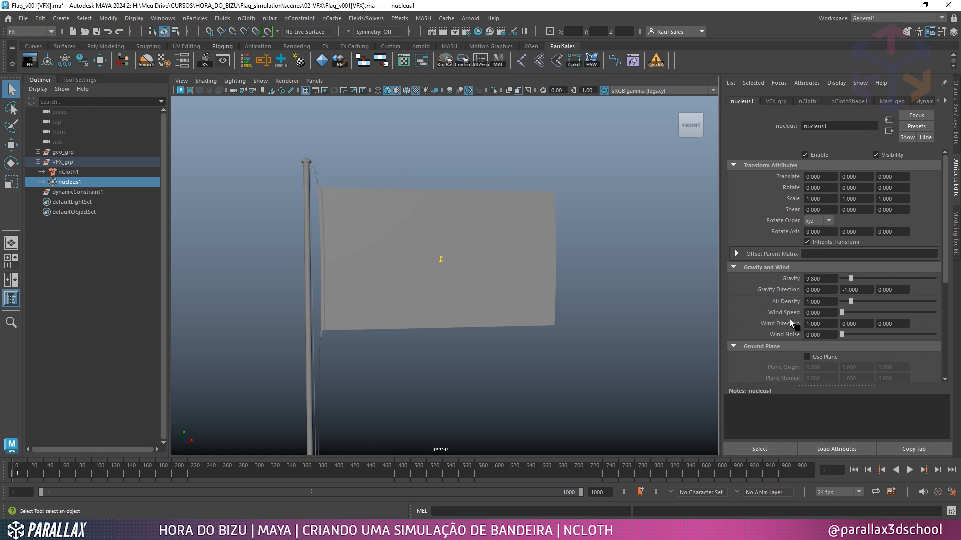
{"action": "left_click", "coordinate": [826, 313]}
{"action": "double_click", "coordinate": [823, 311]}
{"action": "type", "text": "10"}
{"action": "key", "text": "Return"}
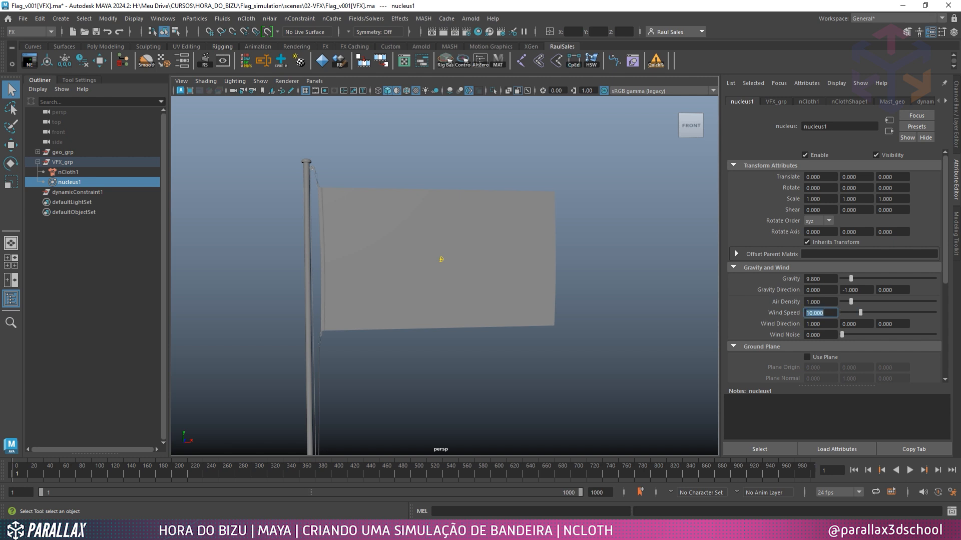
Play the simulation to judge the flag's motion in the wind, stop it and rewind to the start
{"action": "left_click", "coordinate": [909, 470]}
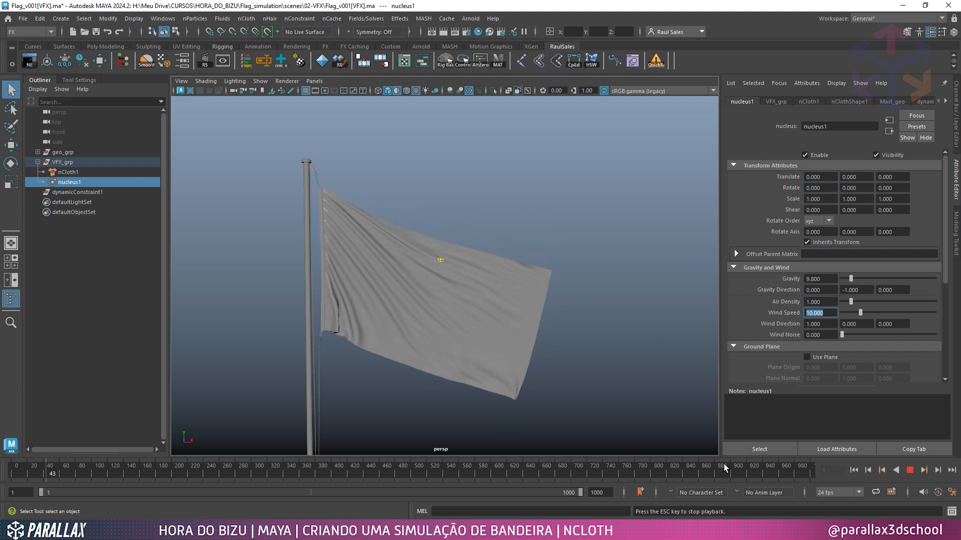
{"action": "left_click", "coordinate": [911, 470]}
{"action": "left_click", "coordinate": [854, 469]}
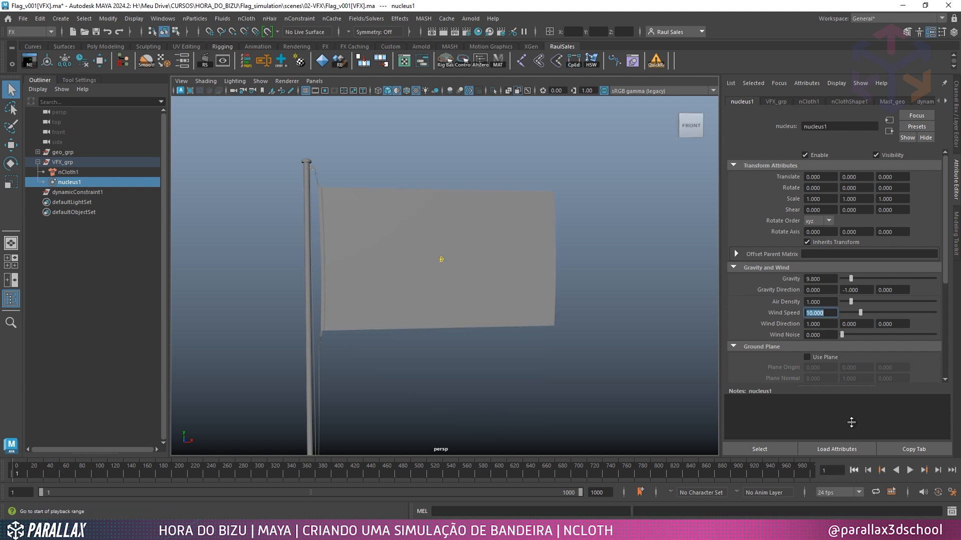
Set the nucleus Wind Speed to 50, play the simulation to check the stronger wind and stop it
{"action": "left_click", "coordinate": [833, 312]}
{"action": "type", "text": "50"}
{"action": "key", "text": "Return"}
{"action": "left_click", "coordinate": [910, 470]}
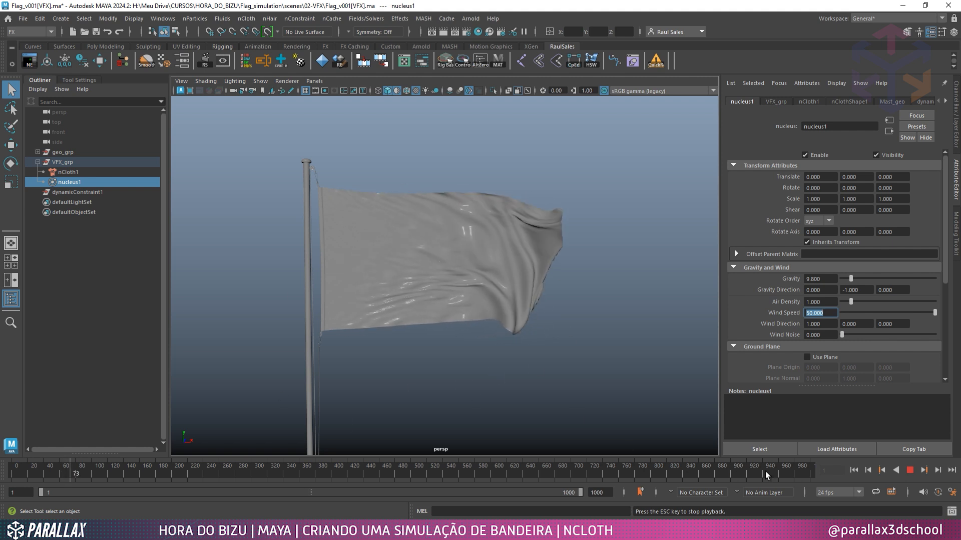
{"action": "left_click", "coordinate": [910, 470]}
Open the attributes of nCloth1, look through its list of material presets and close the list without applying any
{"action": "left_click", "coordinate": [366, 253]}
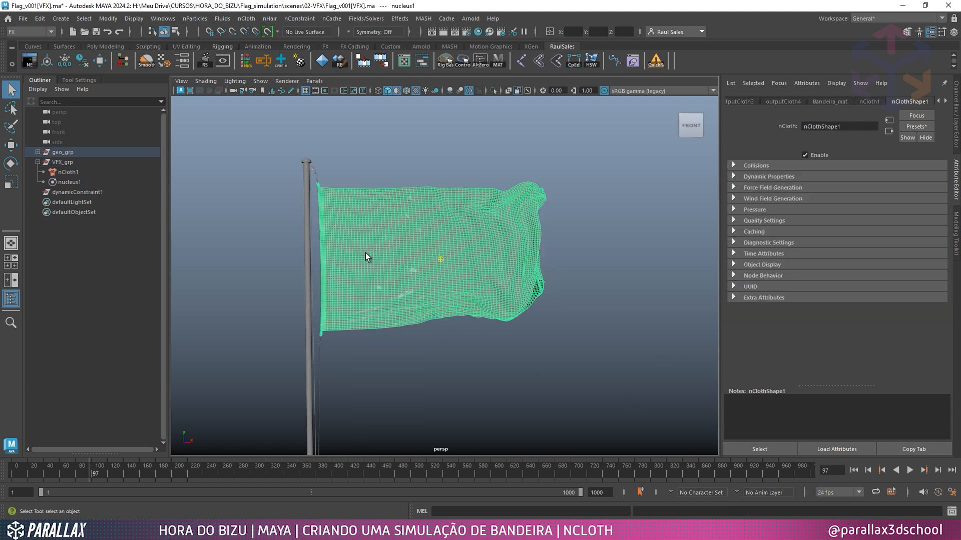
{"action": "left_click", "coordinate": [68, 172]}
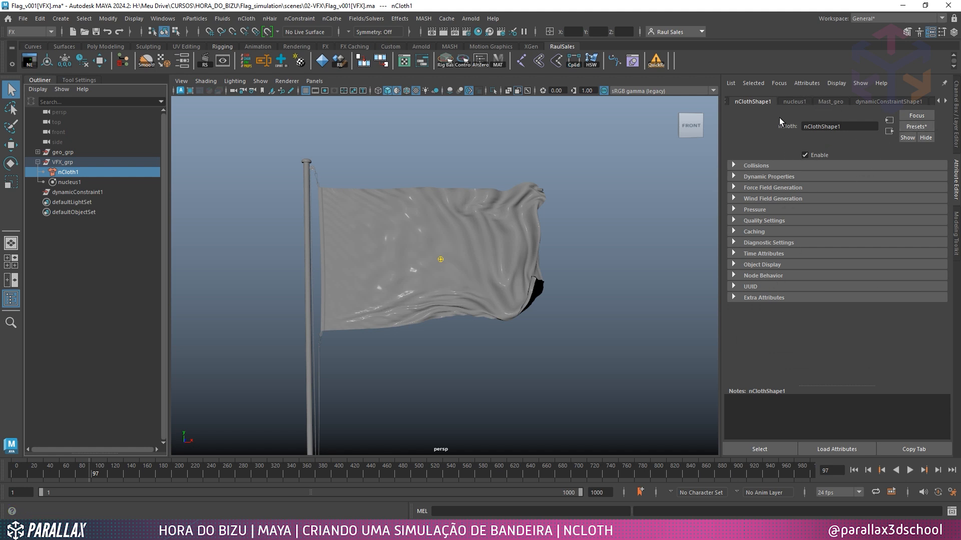
{"action": "left_click", "coordinate": [916, 127]}
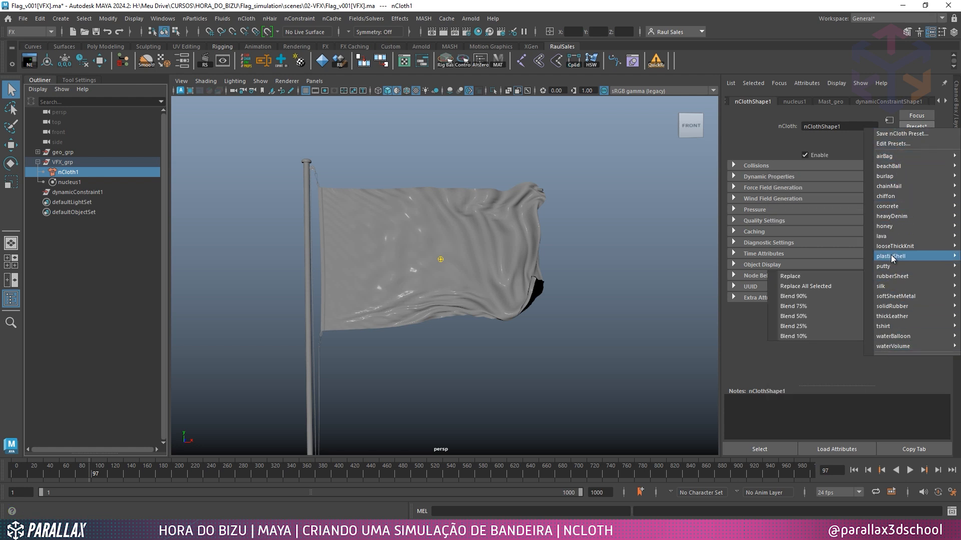
{"action": "mouse_move", "coordinate": [892, 257]}
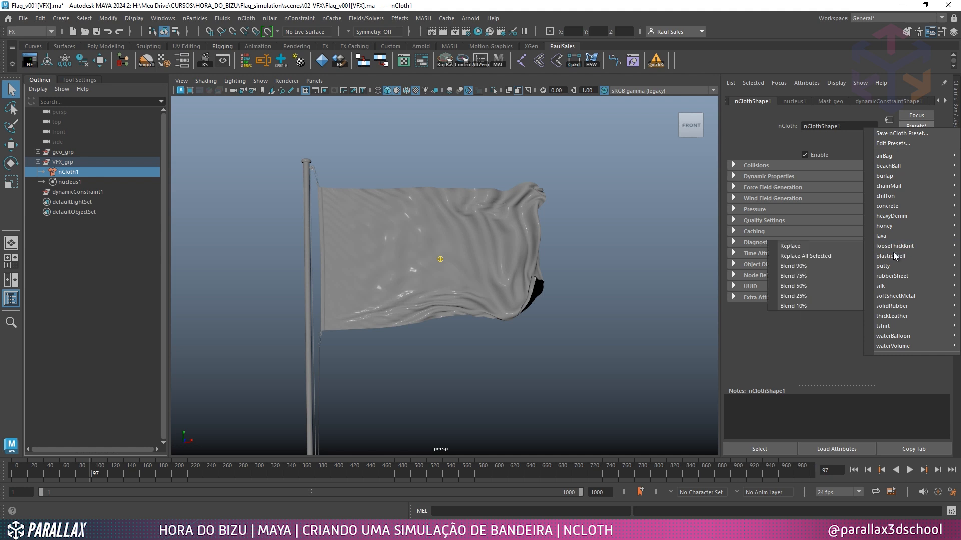
{"action": "mouse_move", "coordinate": [890, 234]}
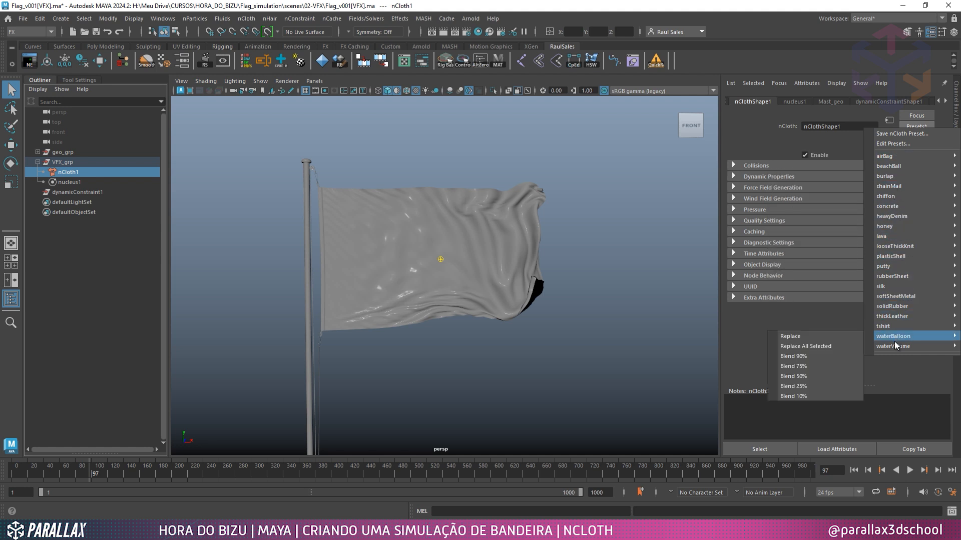
{"action": "mouse_move", "coordinate": [886, 327]}
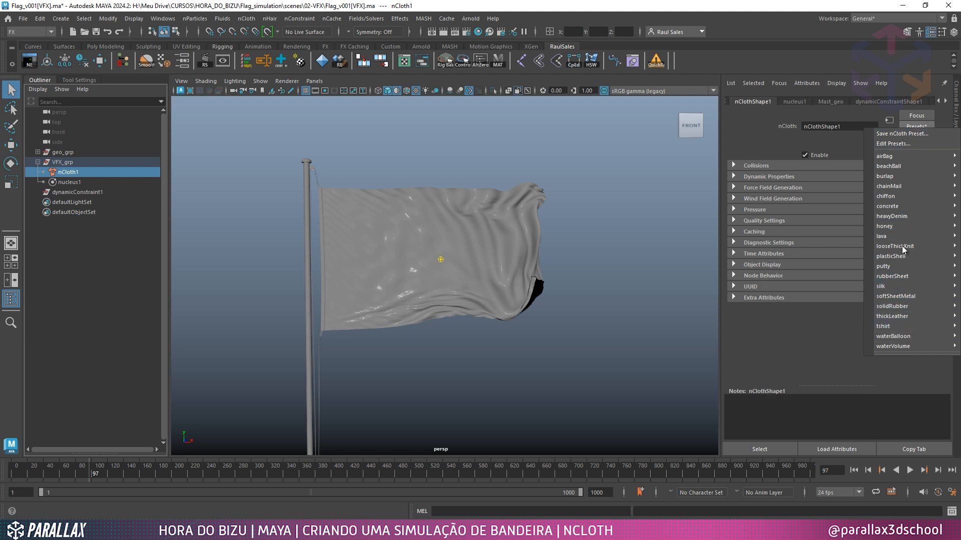
{"action": "mouse_move", "coordinate": [907, 351]}
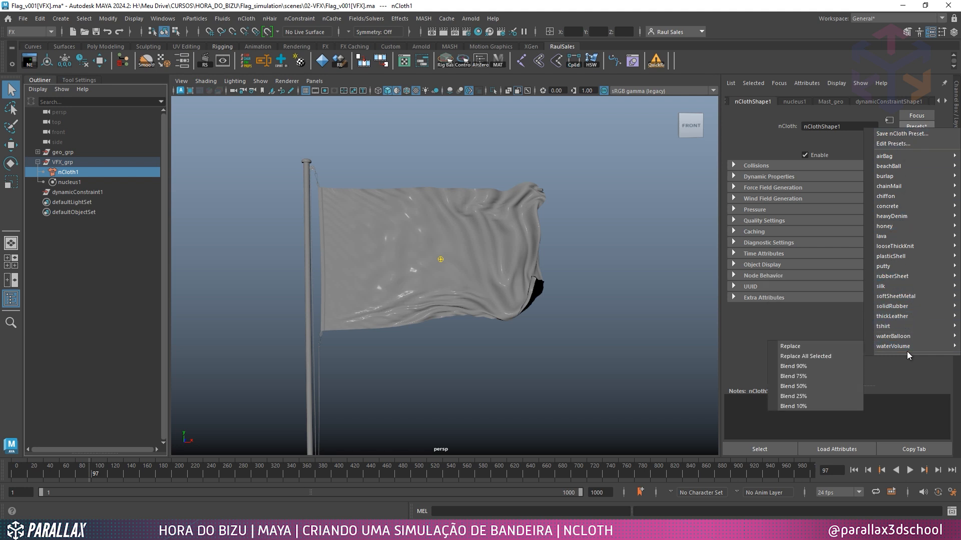
{"action": "left_click", "coordinate": [831, 62]}
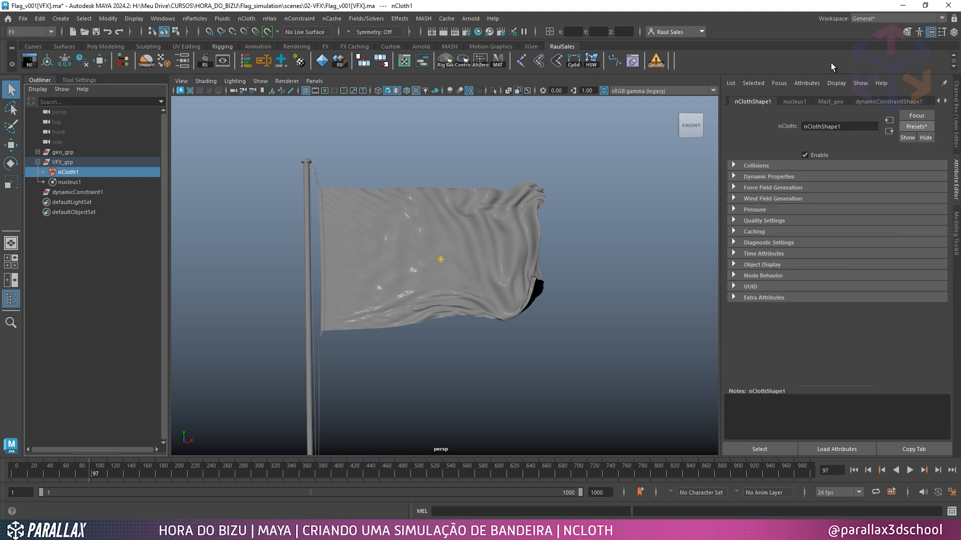